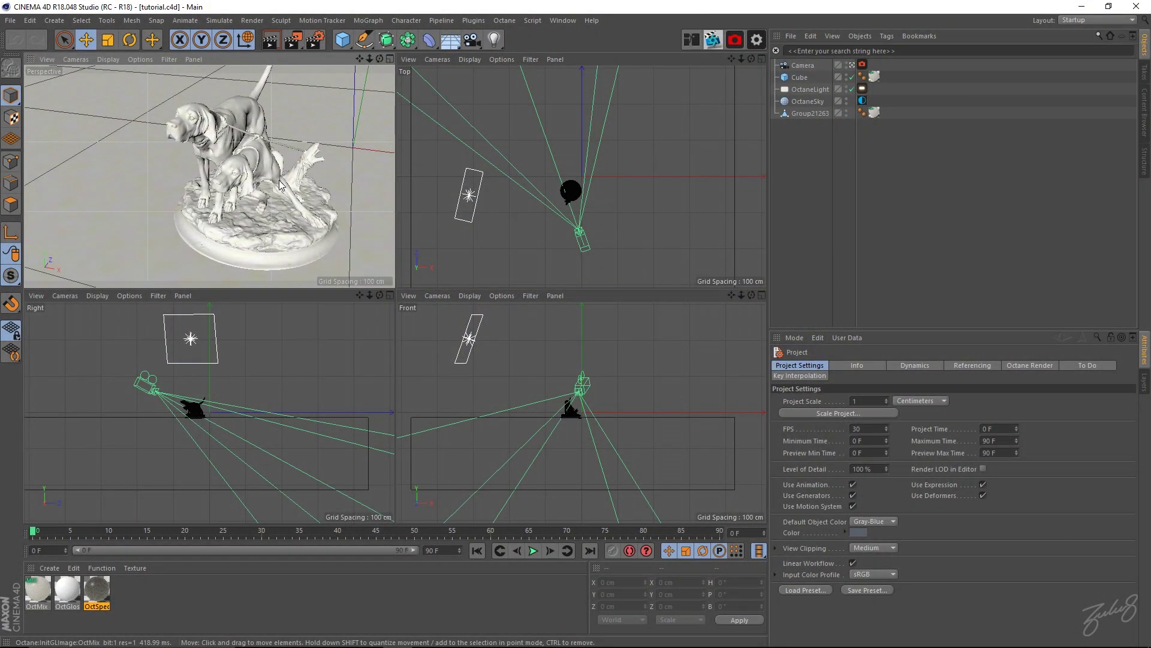
Step: Open the Octane Settings window, then move it toward the middle and widen it
click(754, 44)
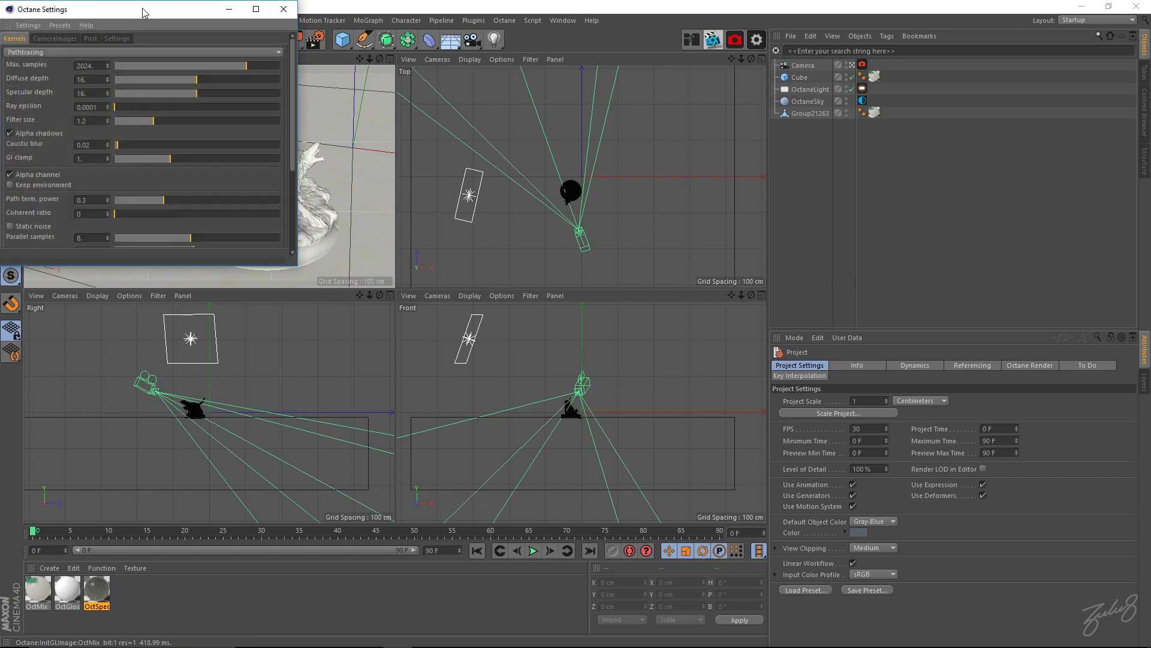
drag(140, 10, 209, 94)
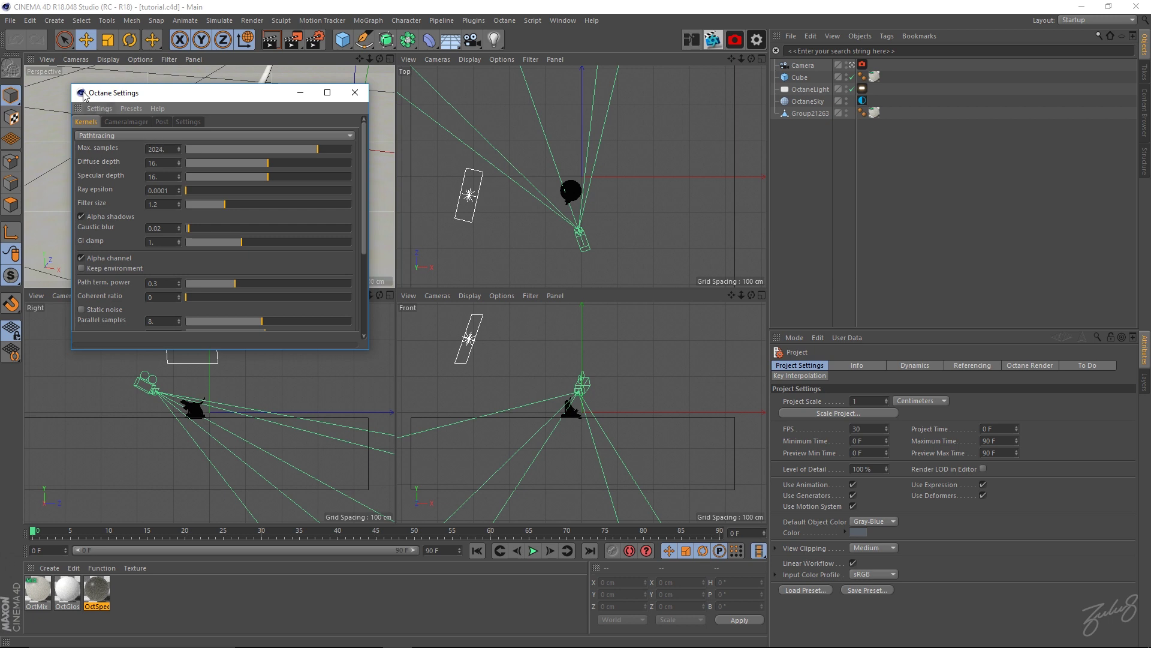
drag(71, 84, 35, 84)
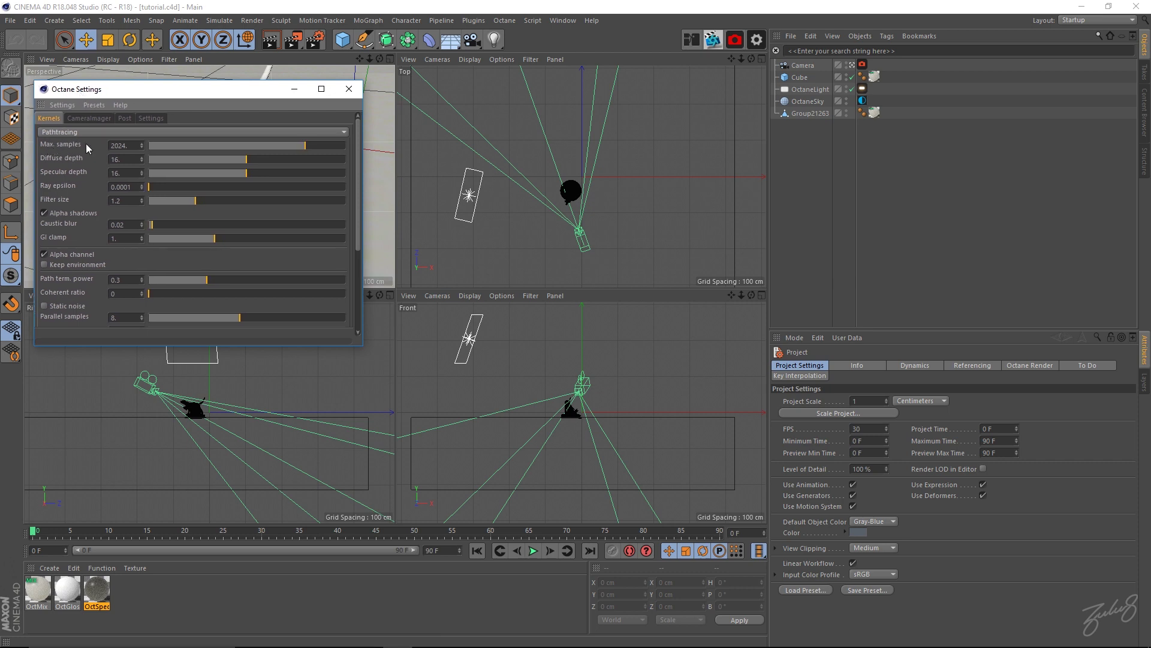
Step: Review the Pathtracing kernel's Max. samples (2024) and Diffuse depth values
drag(138, 146, 78, 147)
click(131, 146)
drag(60, 90, 64, 92)
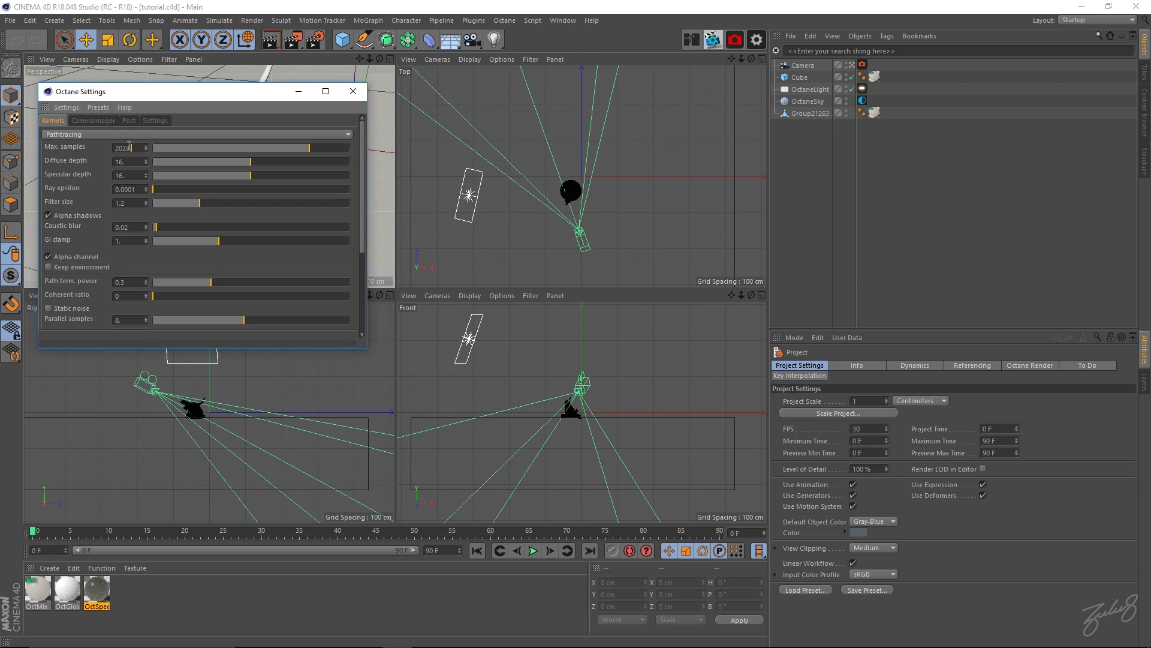
click(136, 149)
click(132, 162)
key(alt+space)
click(110, 109)
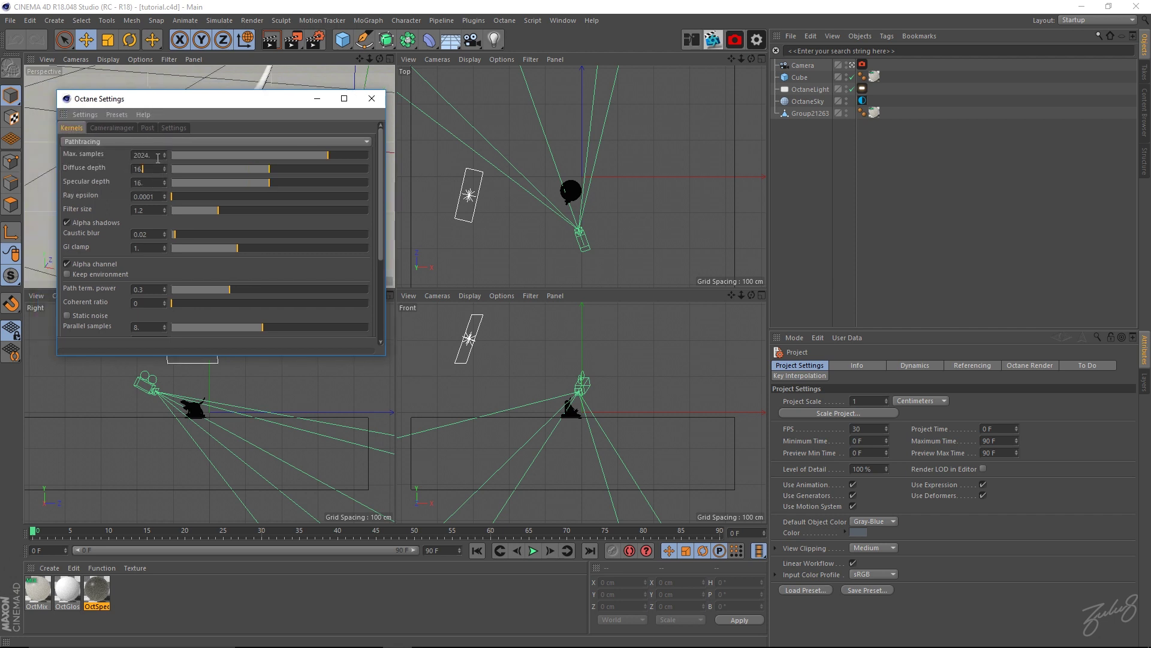
drag(148, 168, 129, 172)
key(Tab)
click(150, 169)
Step: Start an Octane live render of the dog sculpture in the Live Viewer
drag(180, 99, 148, 81)
click(714, 41)
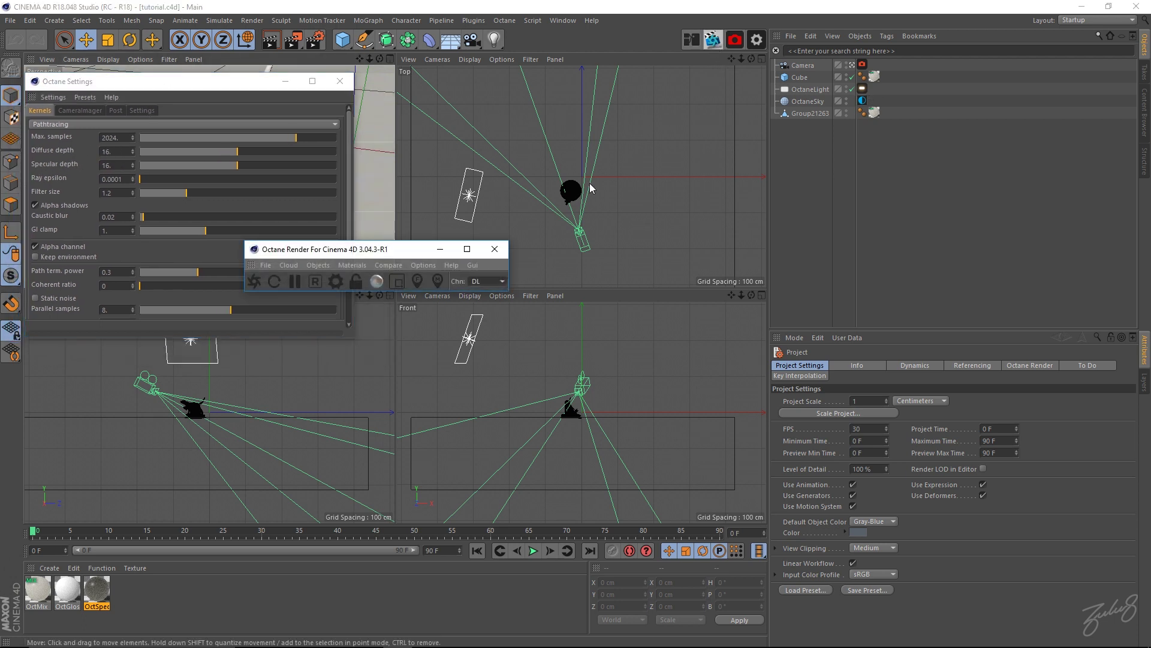
drag(507, 290, 771, 472)
drag(301, 248, 470, 195)
click(418, 225)
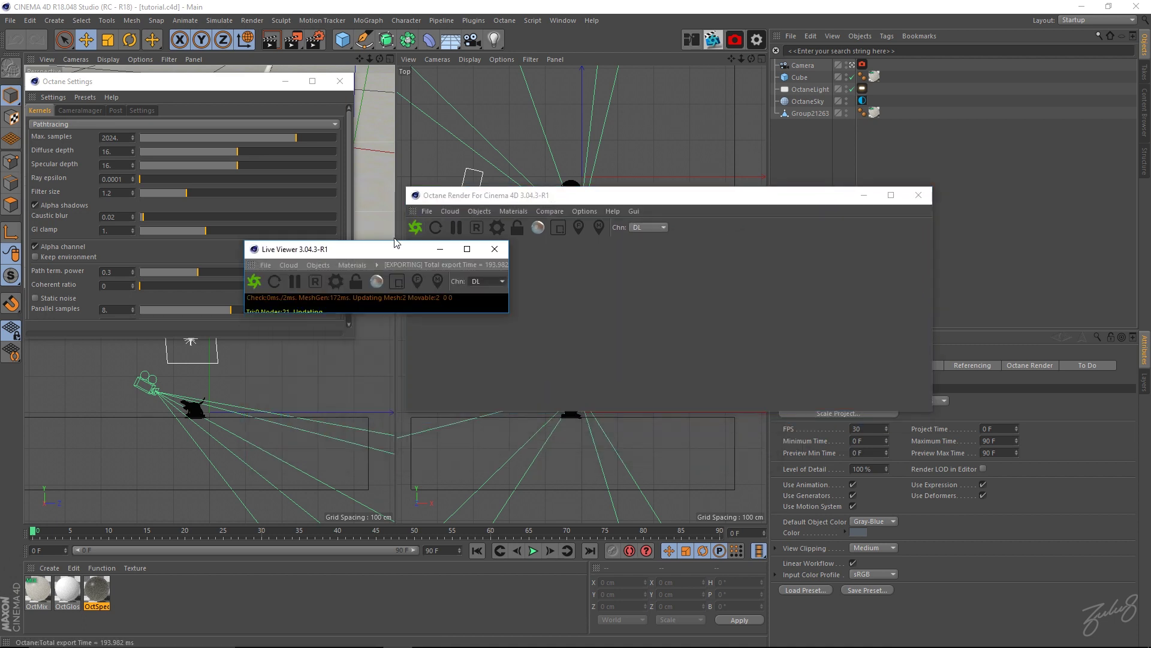
click(913, 202)
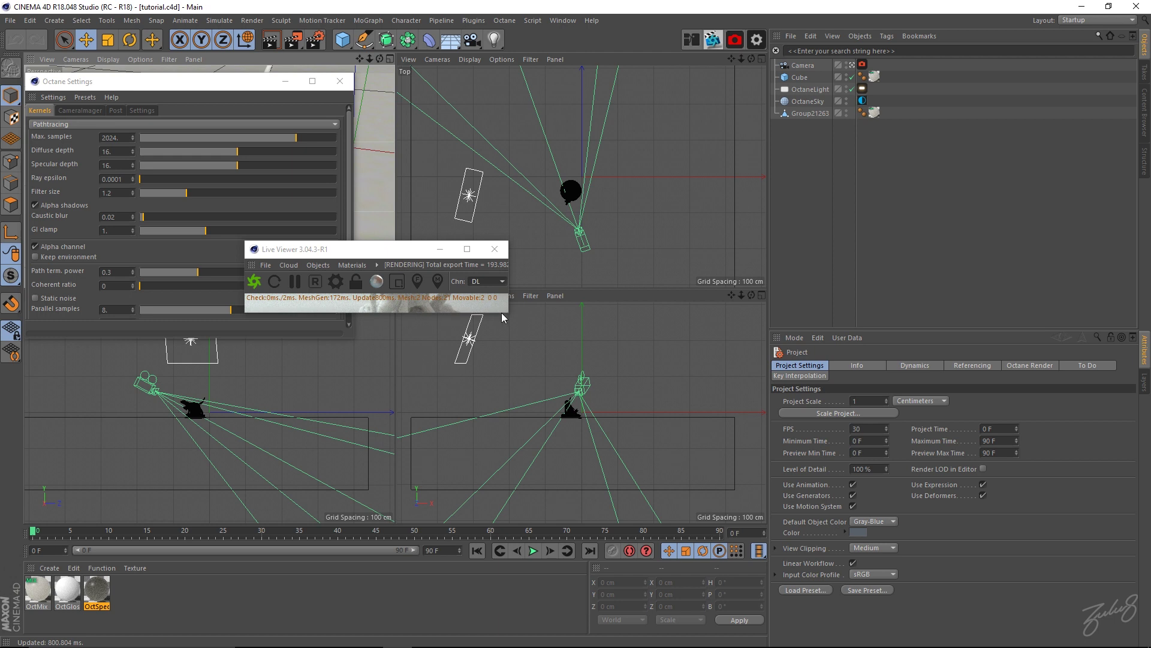
Step: Enlarge and reposition the Live Viewer and show its GPU and render info overlay
drag(508, 313, 547, 523)
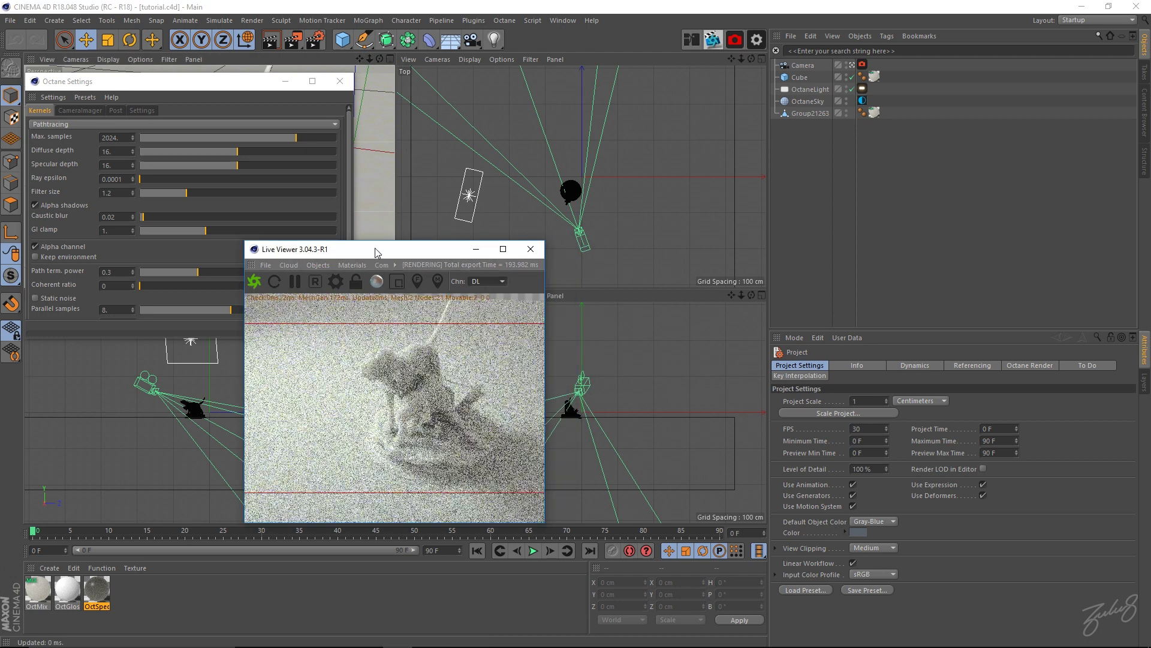
drag(377, 248, 609, 135)
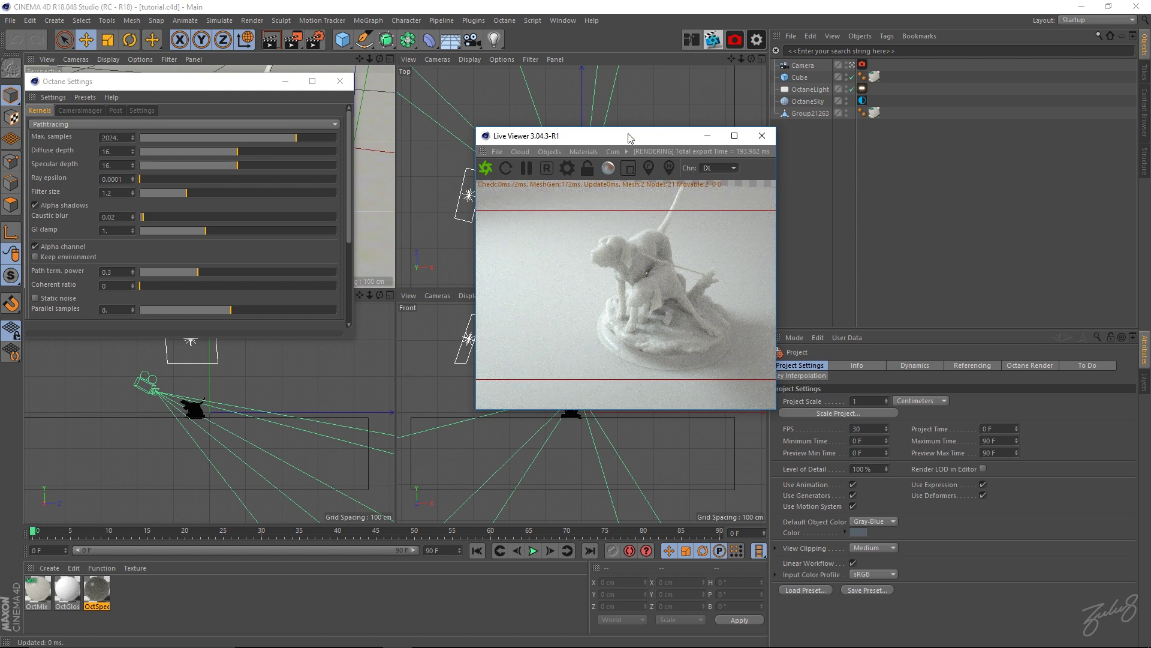
drag(630, 136, 554, 108)
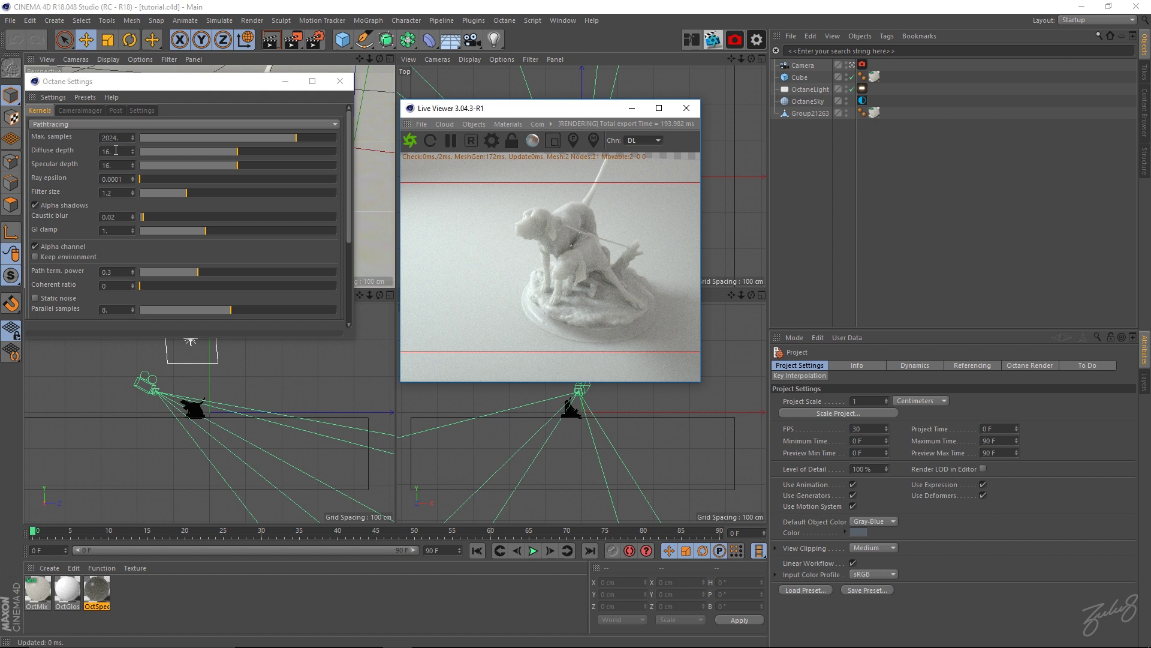
right_click(514, 298)
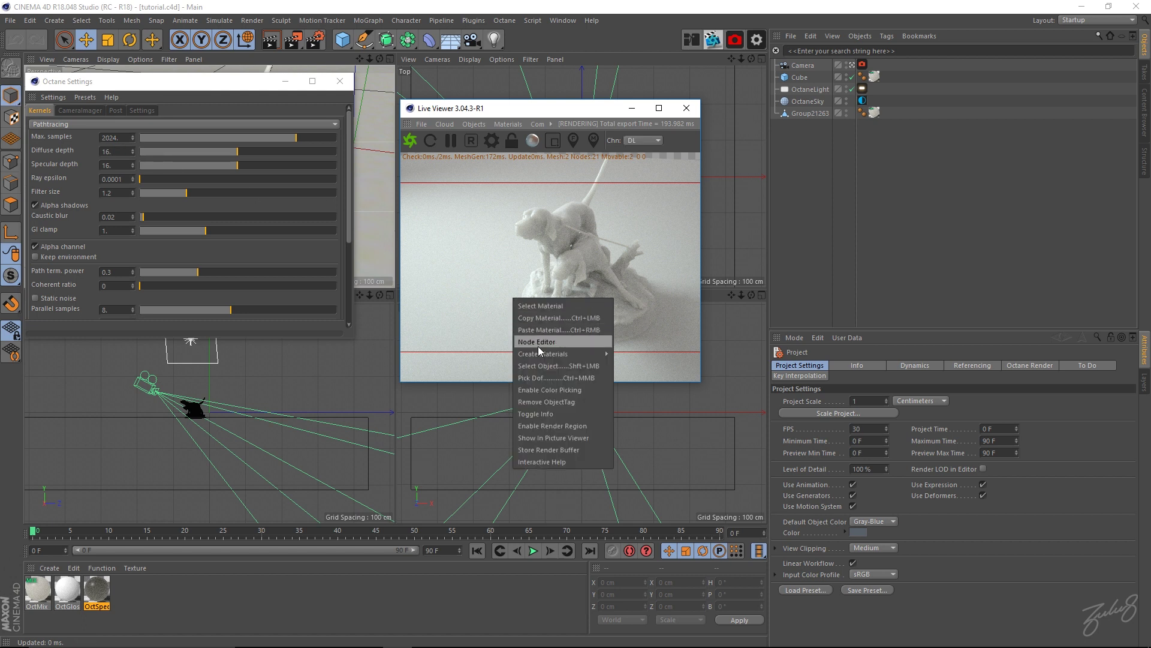
click(558, 414)
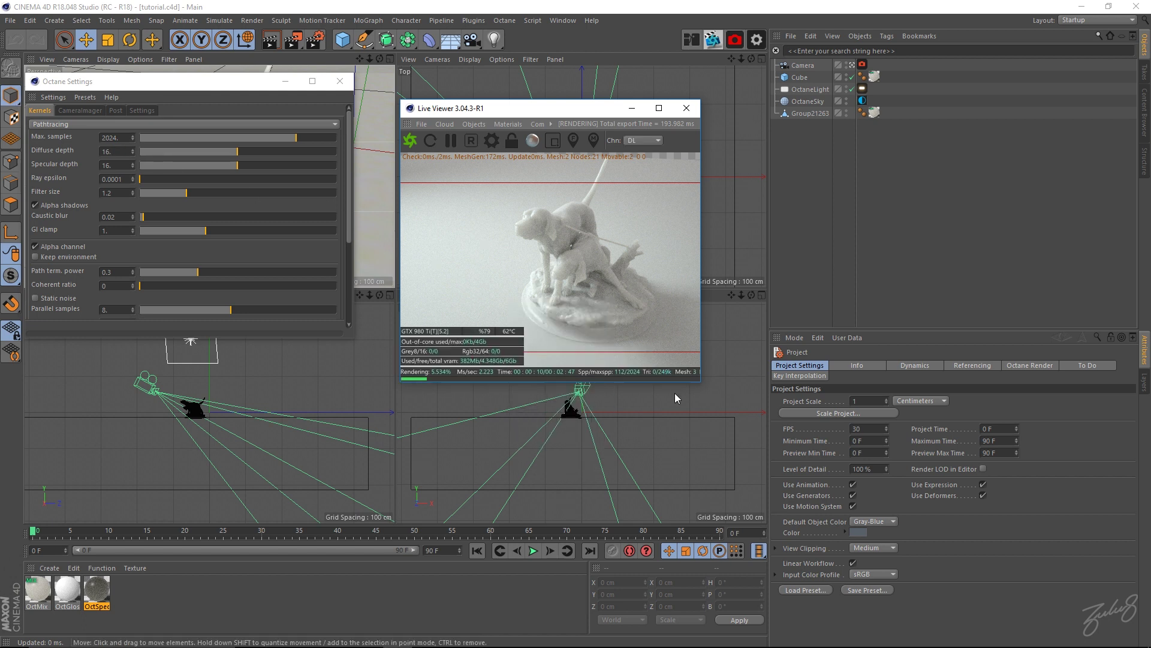
drag(699, 383, 731, 421)
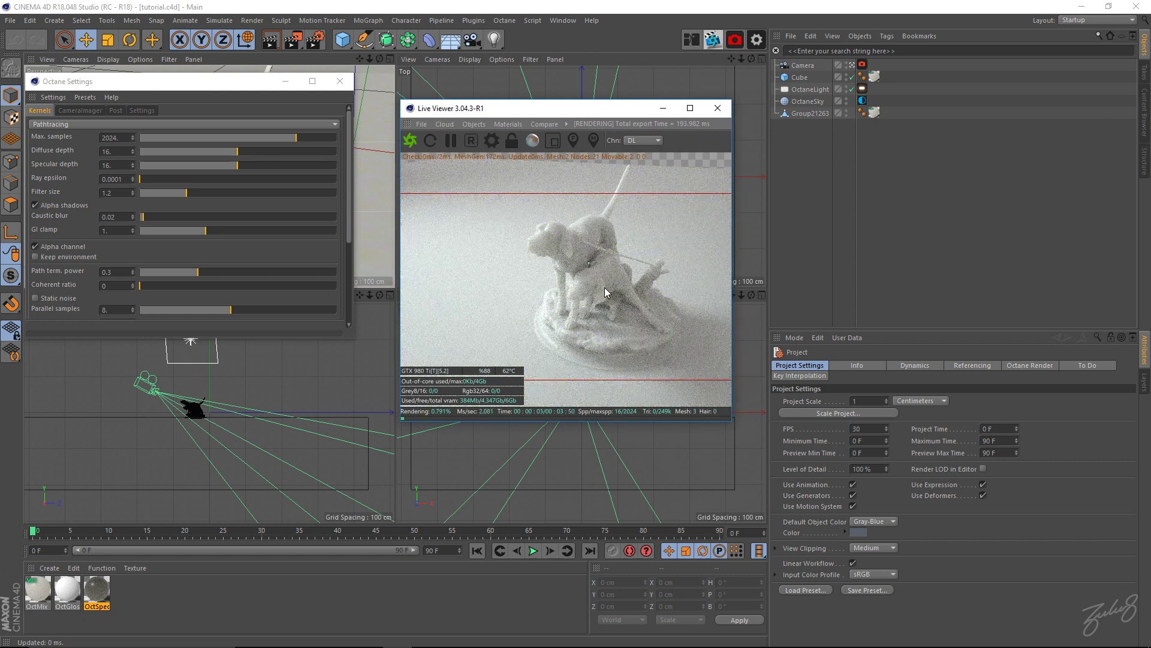
click(111, 151)
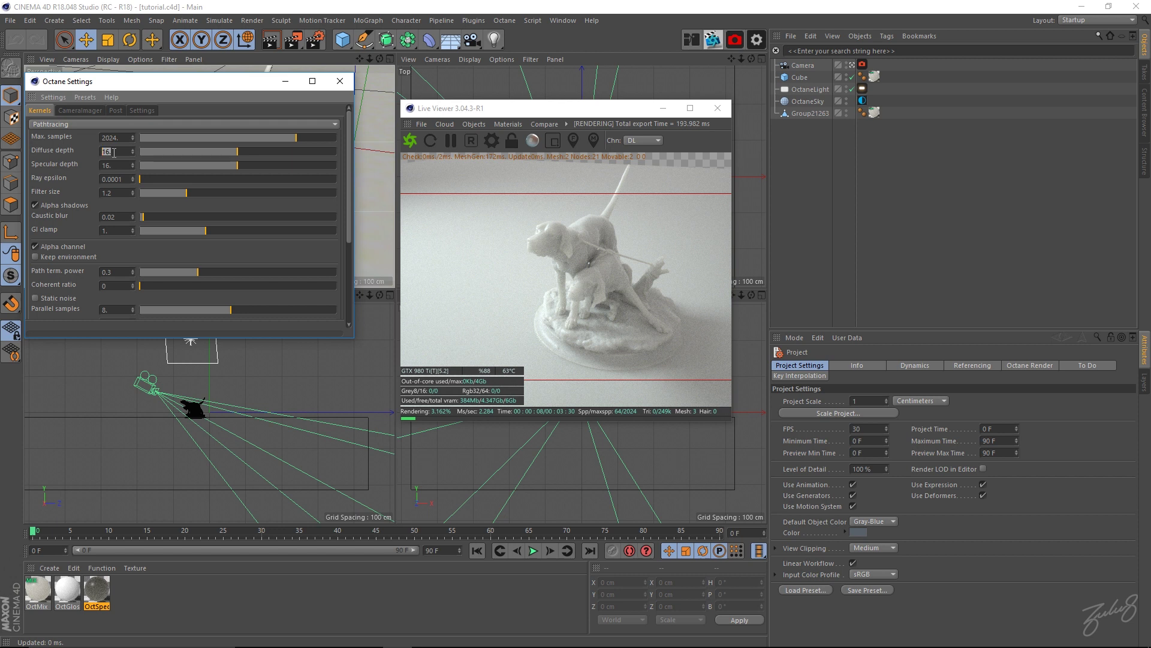
Step: Try Diffuse depth values 1, 2, 6 and 7, comparing each in the live render
text(1)
key(Return)
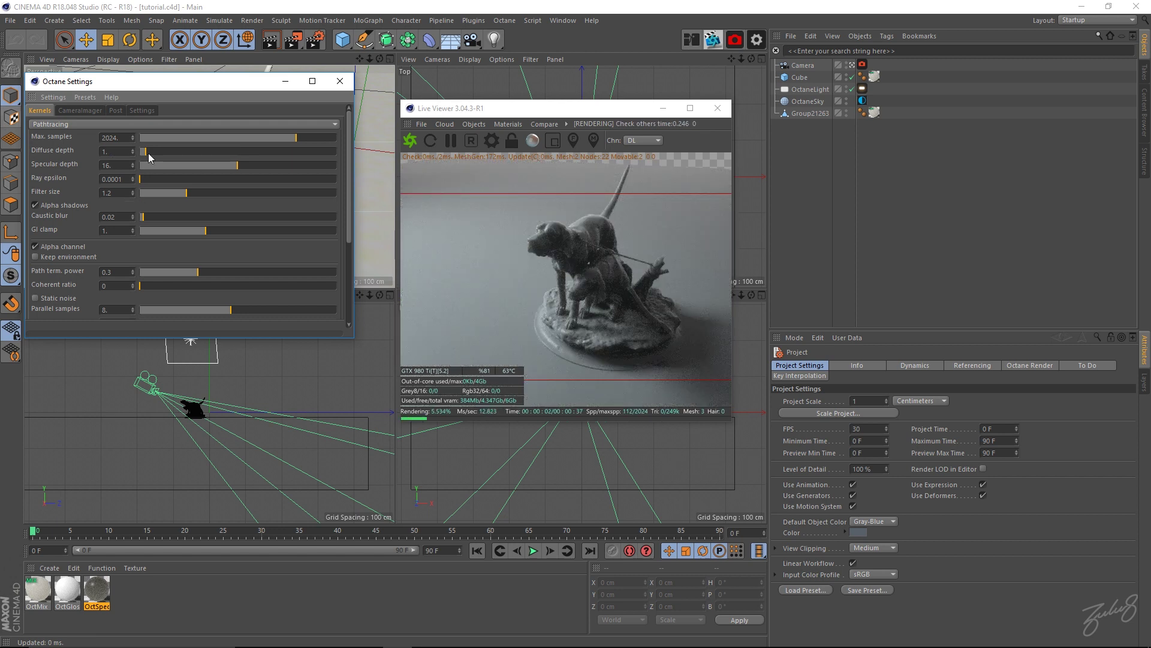
double_click(107, 151)
text(2)
key(Return)
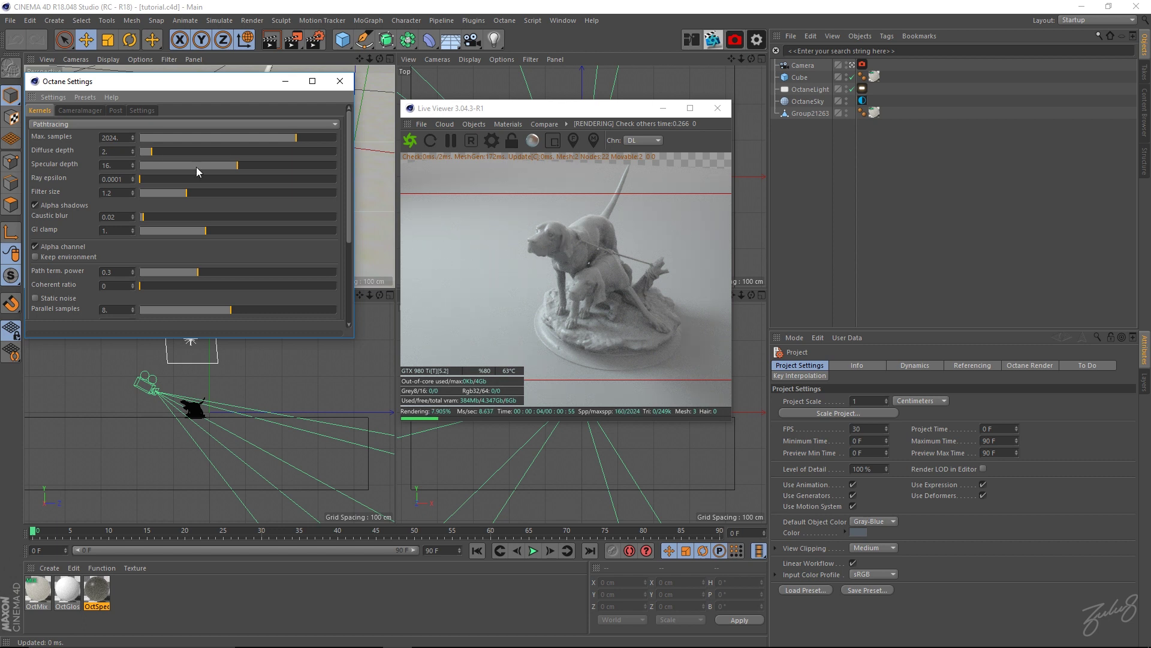
double_click(122, 150)
text(6)
key(Return)
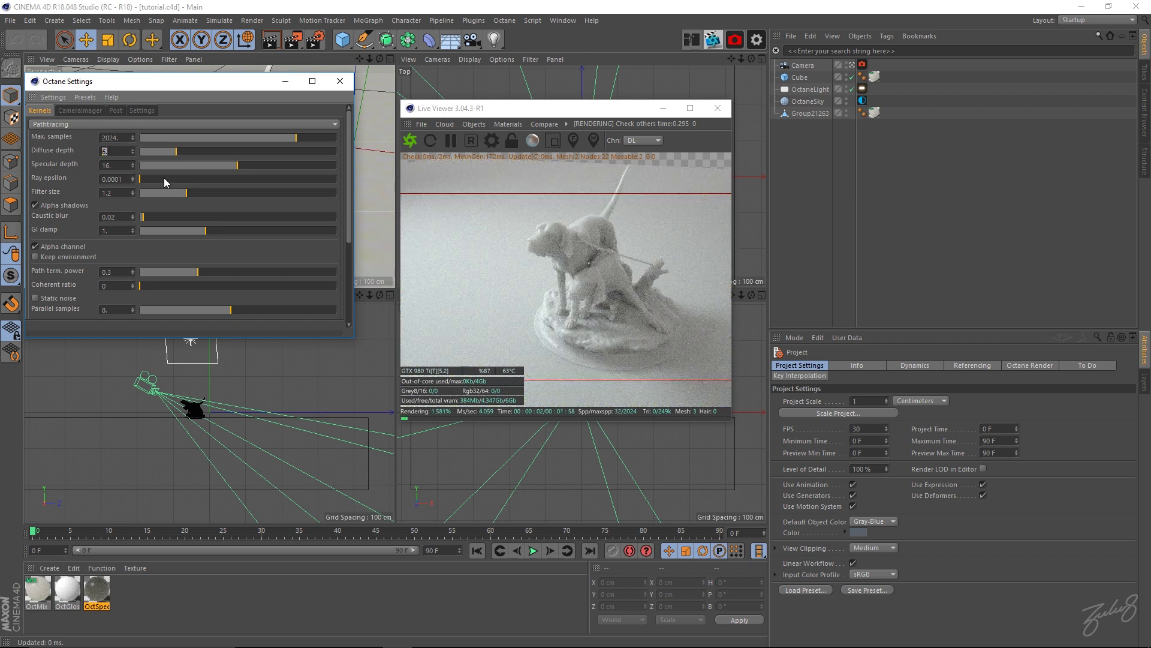
text(7)
key(Return)
key(Return)
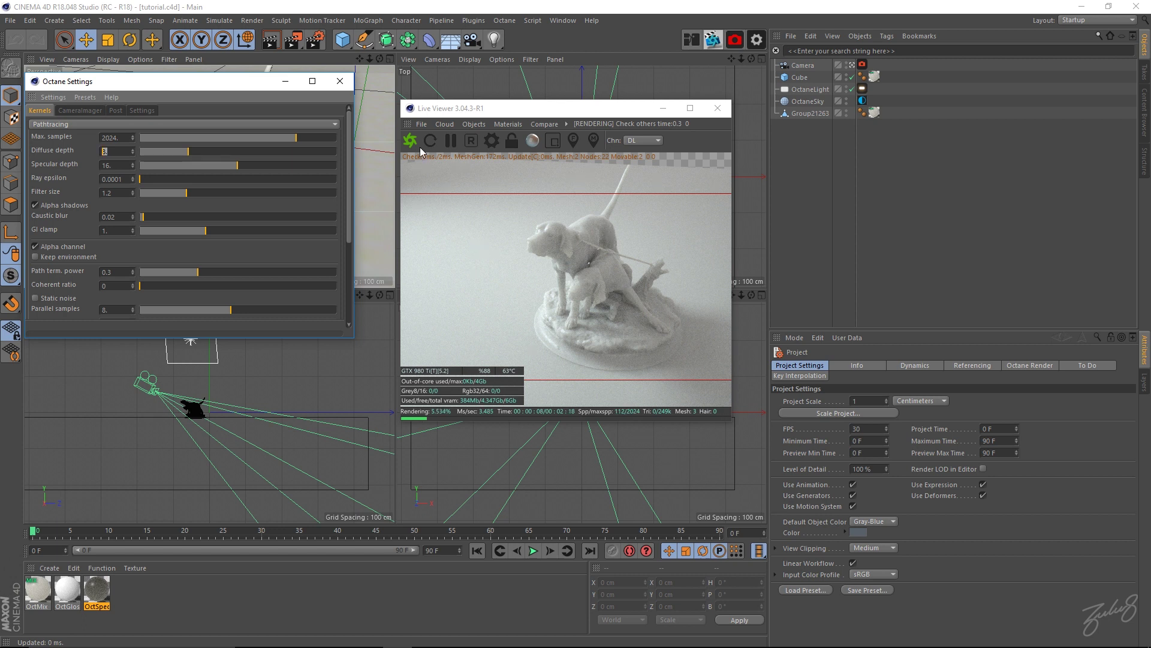
drag(401, 100, 380, 97)
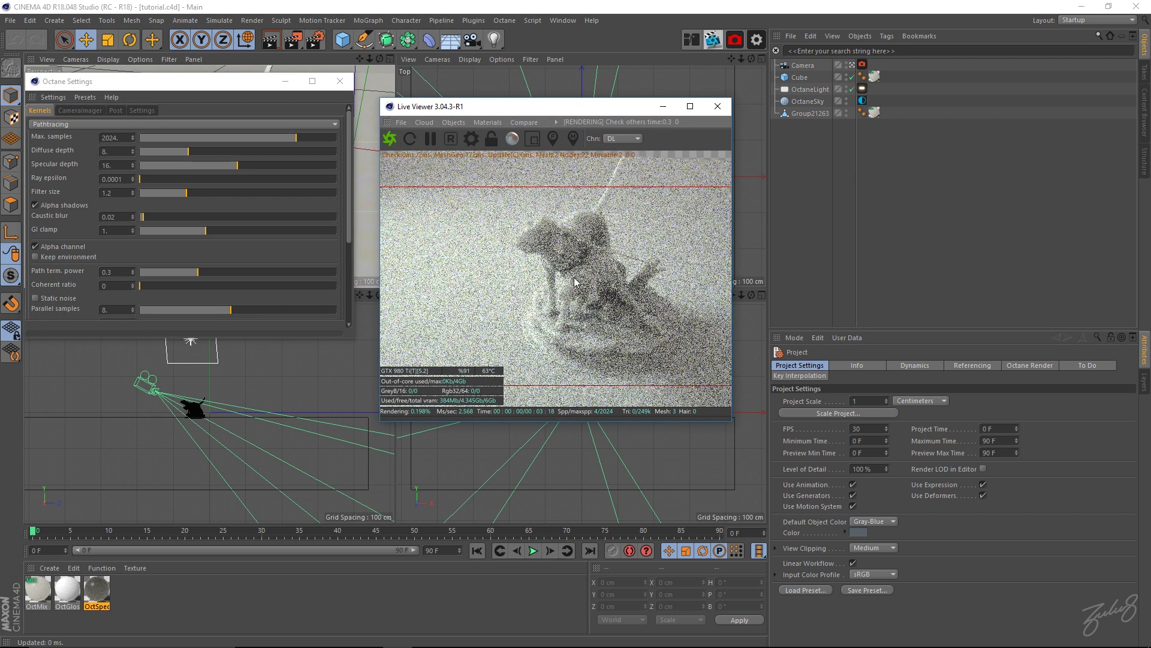
click(107, 165)
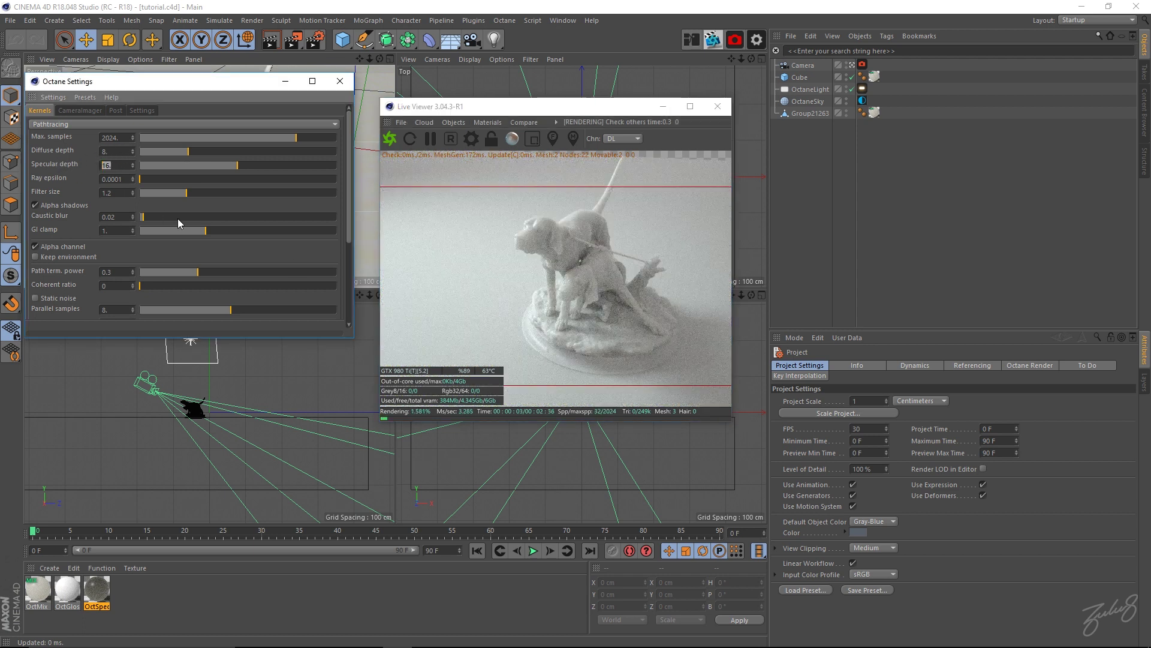
Step: Test Specular depth values 0, 5 and 6 in the Kernels settings
key(BackSpace)
text(0)
key(Return)
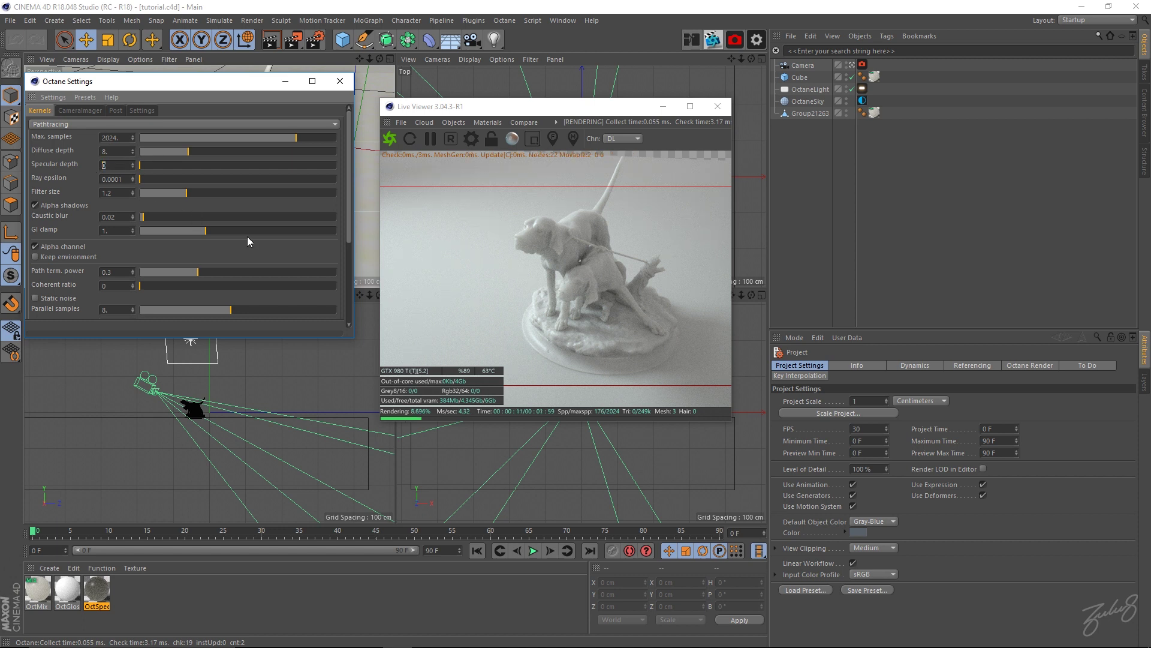
key(BackSpace)
text(5)
key(Return)
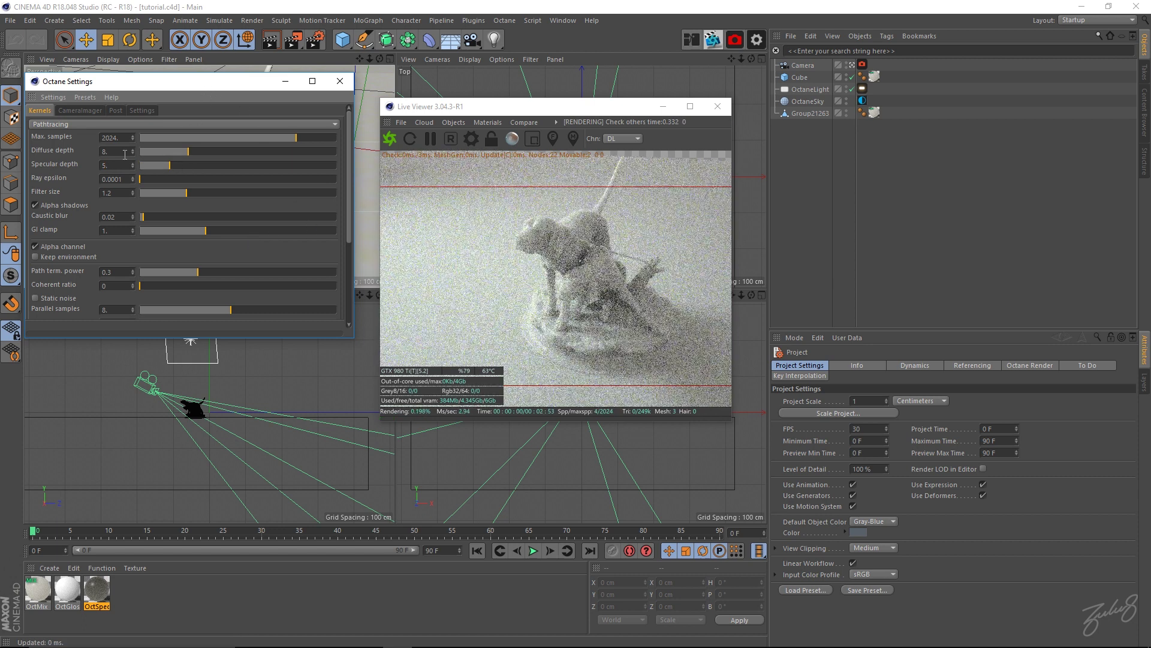
text(6)
key(Return)
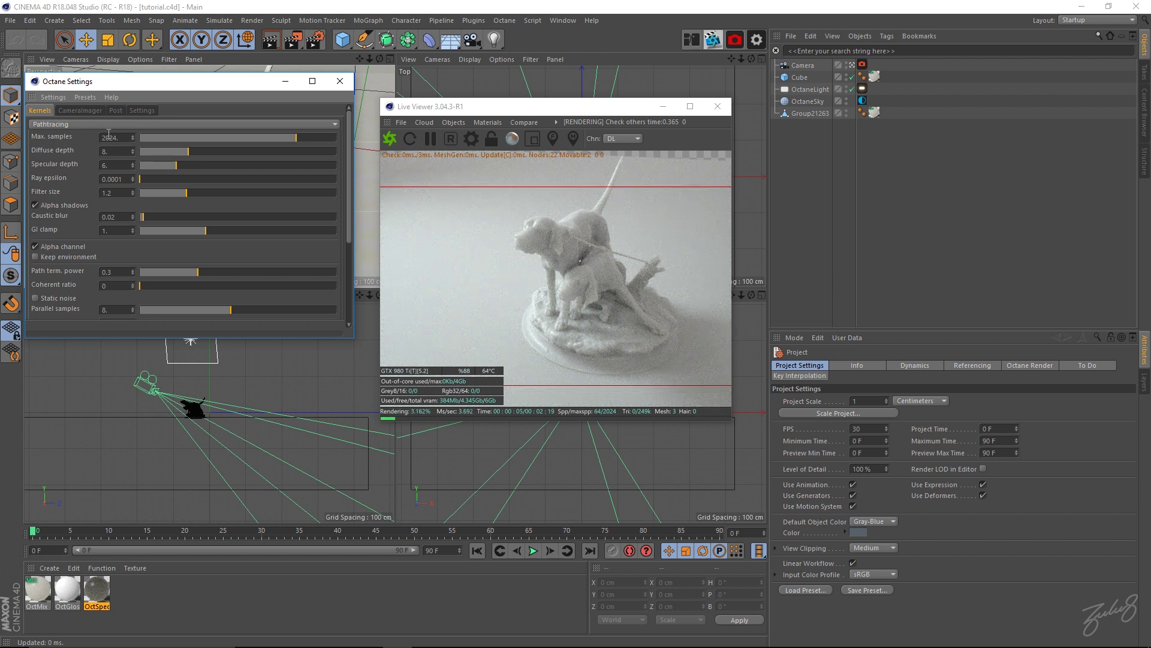
Step: Try Diffuse depth 0, then set both Diffuse and Specular depth to 8
double_click(108, 151)
text(0)
key(Return)
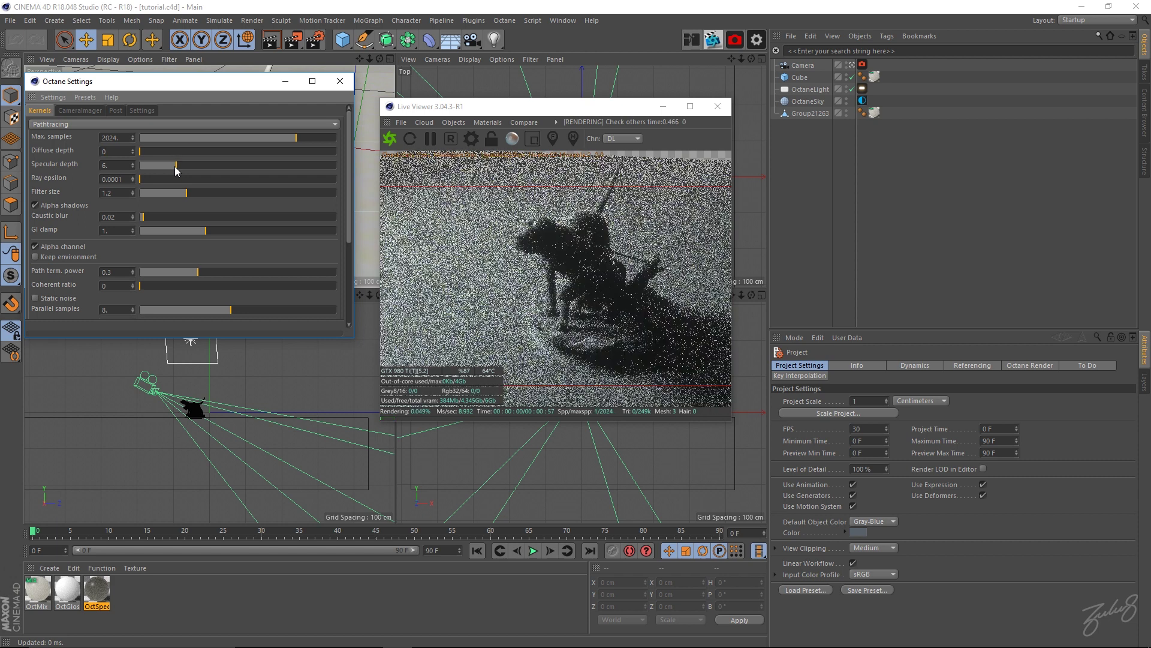
double_click(103, 151)
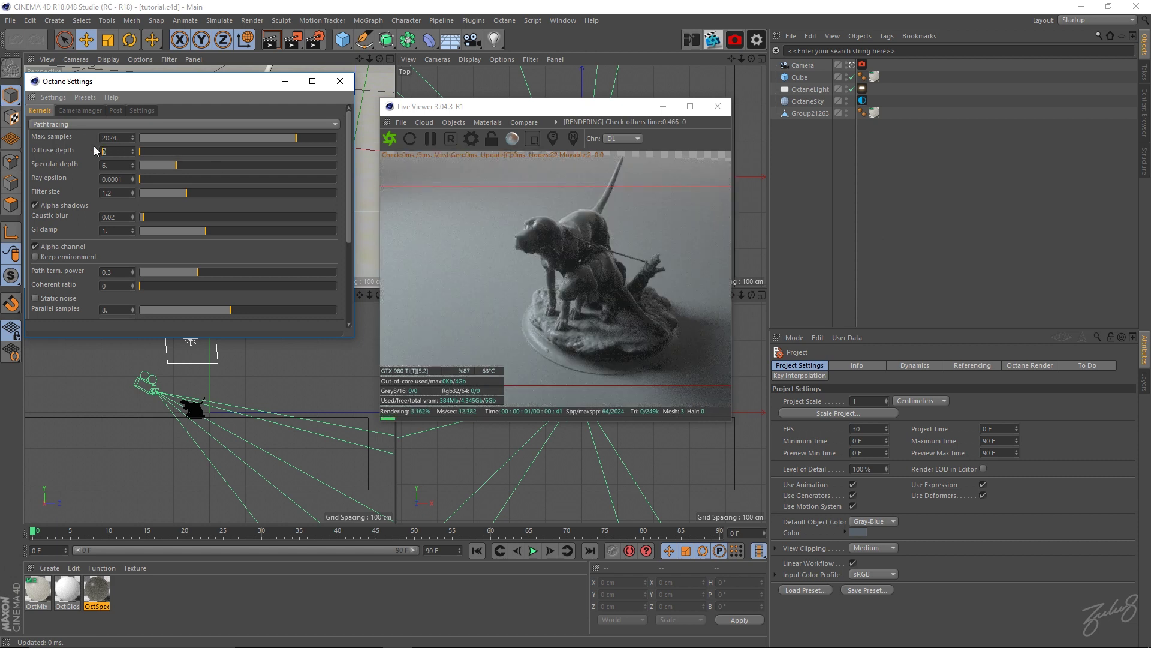
text(8)
key(Return)
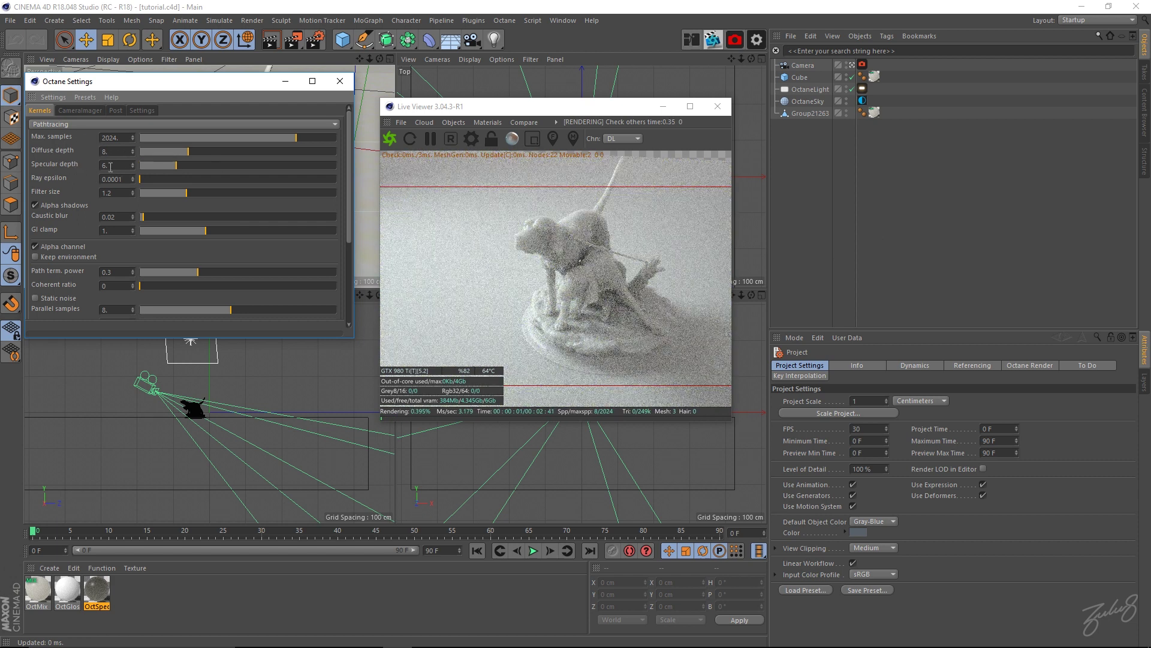
double_click(111, 165)
text(8)
key(Return)
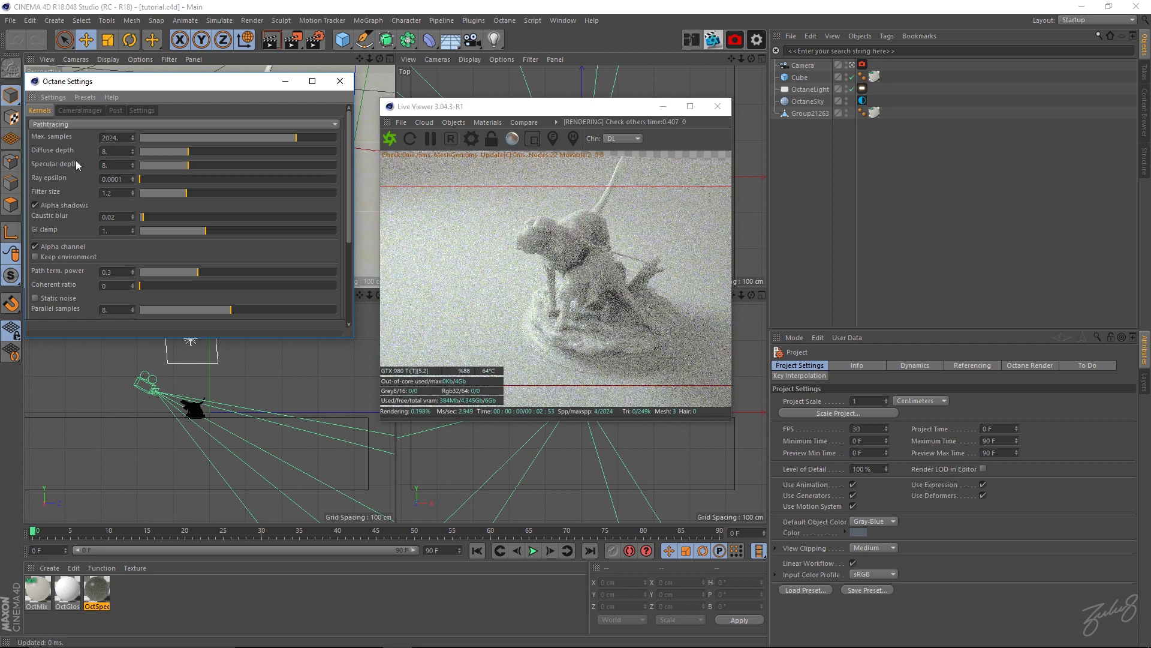
Step: Set the GI clamp value to 1000
right_click(38, 231)
click(49, 235)
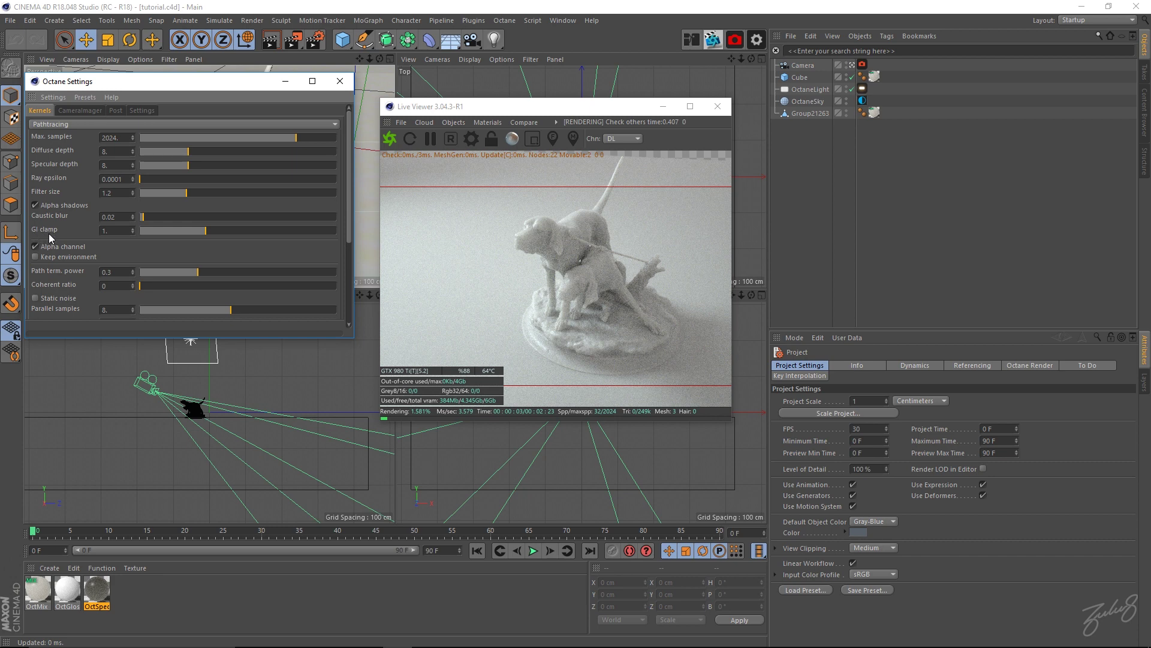
drag(204, 231, 297, 229)
double_click(115, 231)
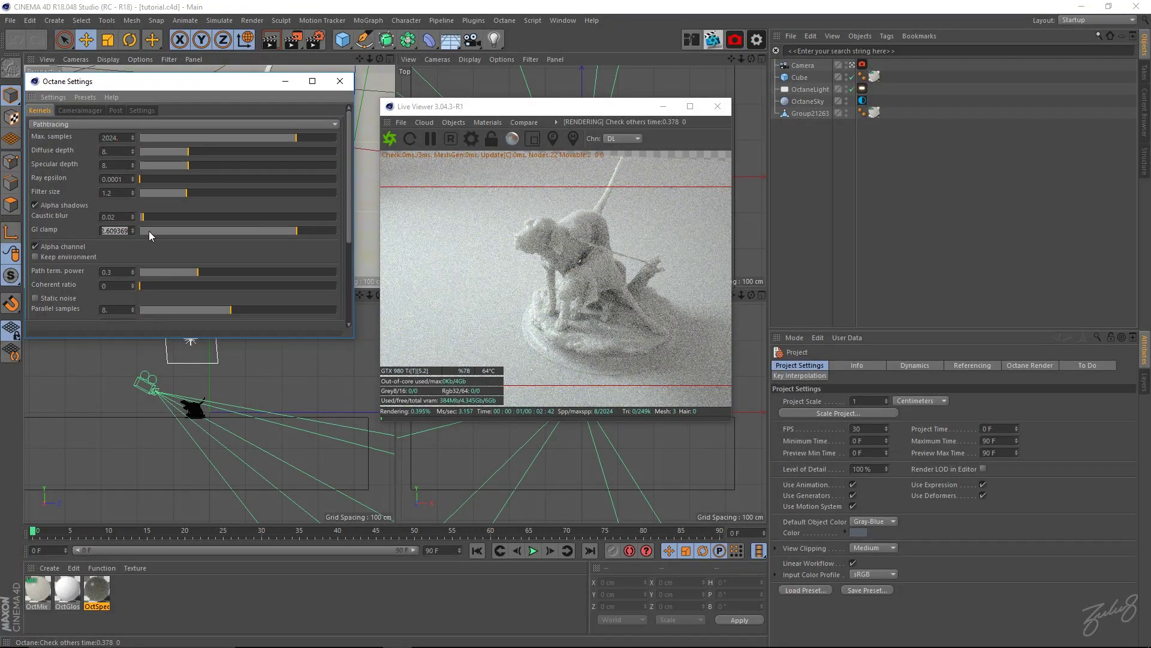
text(1000)
key(Return)
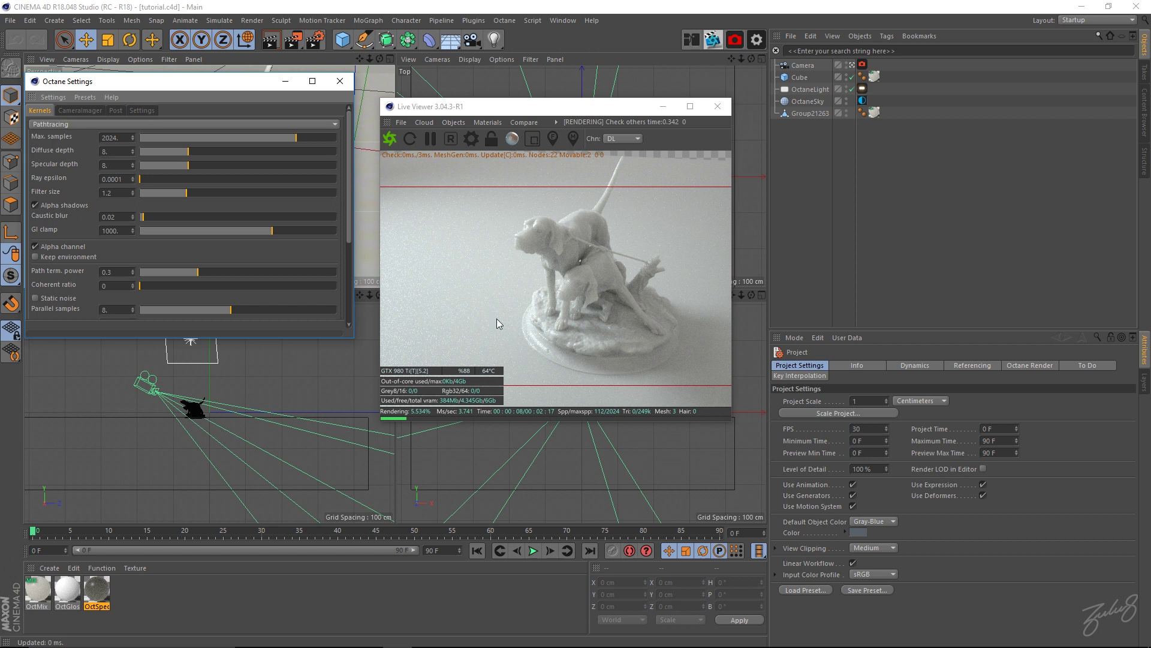
Step: Test GI clamp values 1 and 9, settling on 1
double_click(114, 230)
text(1)
key(Return)
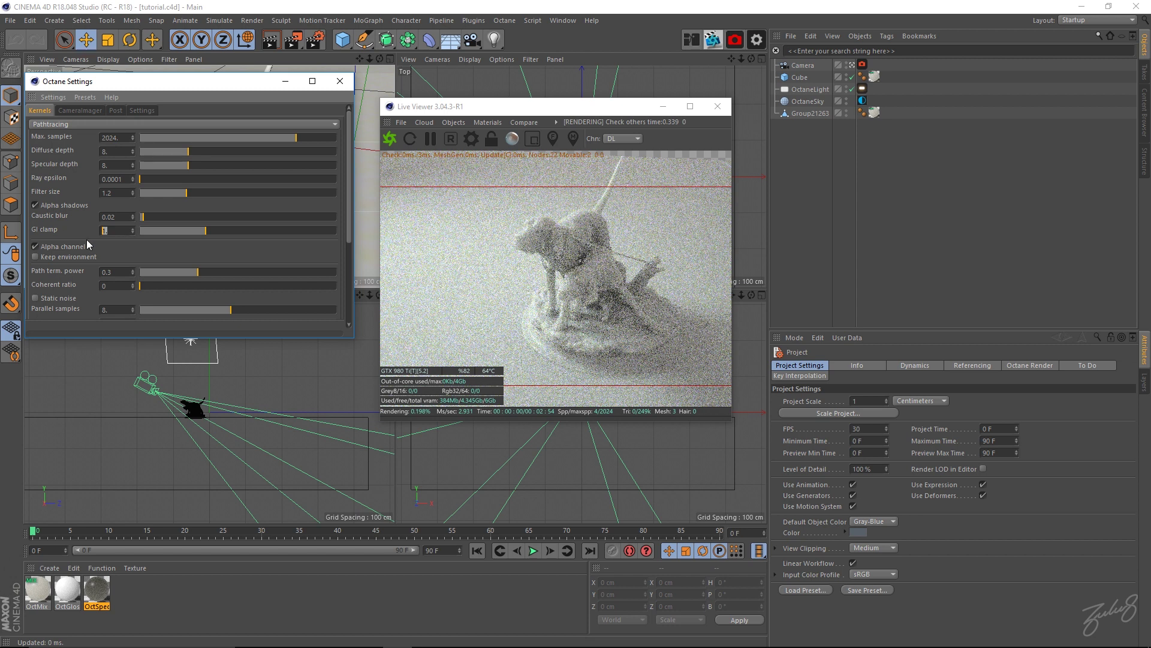
text(9)
key(Return)
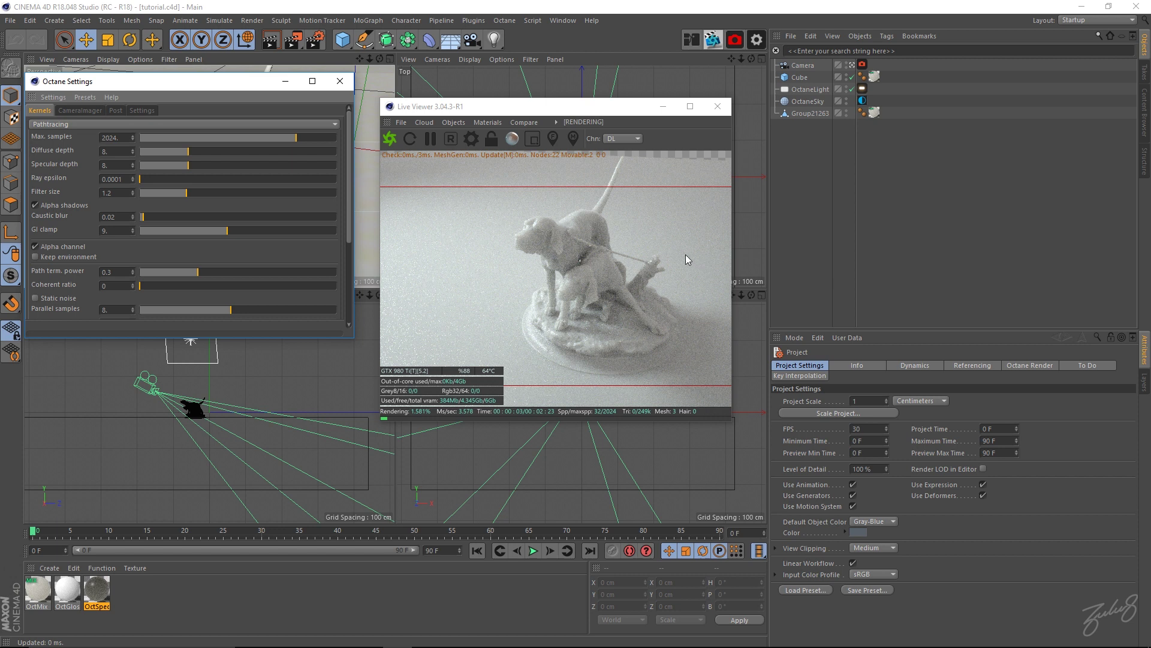
key(BackSpace)
text(1)
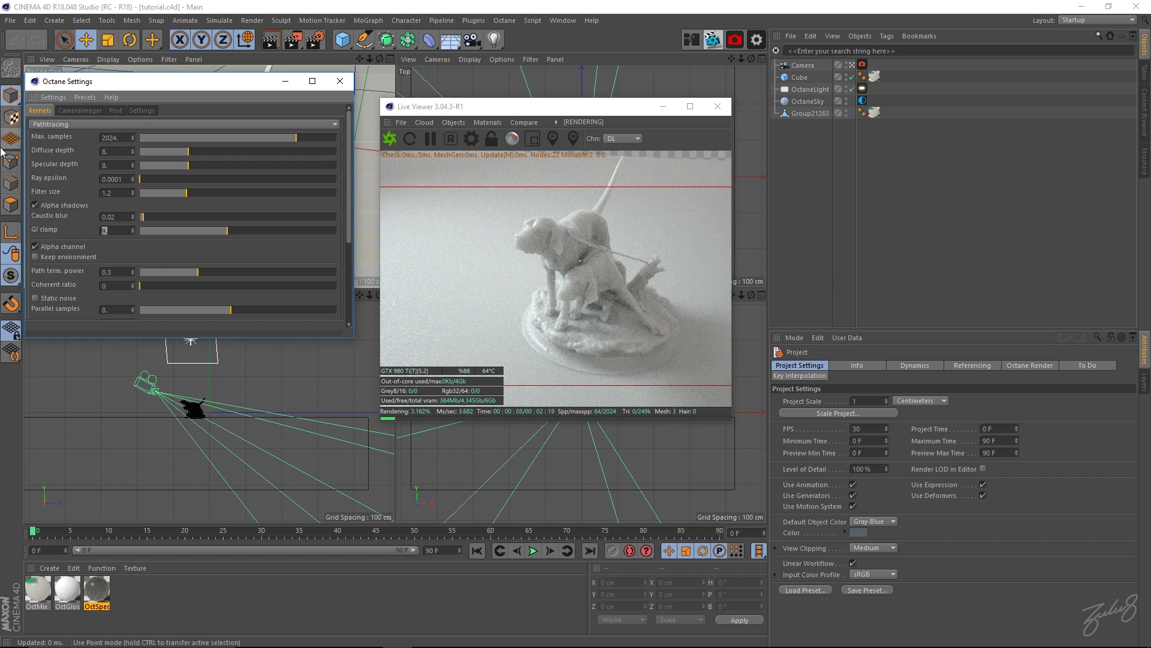
key(Return)
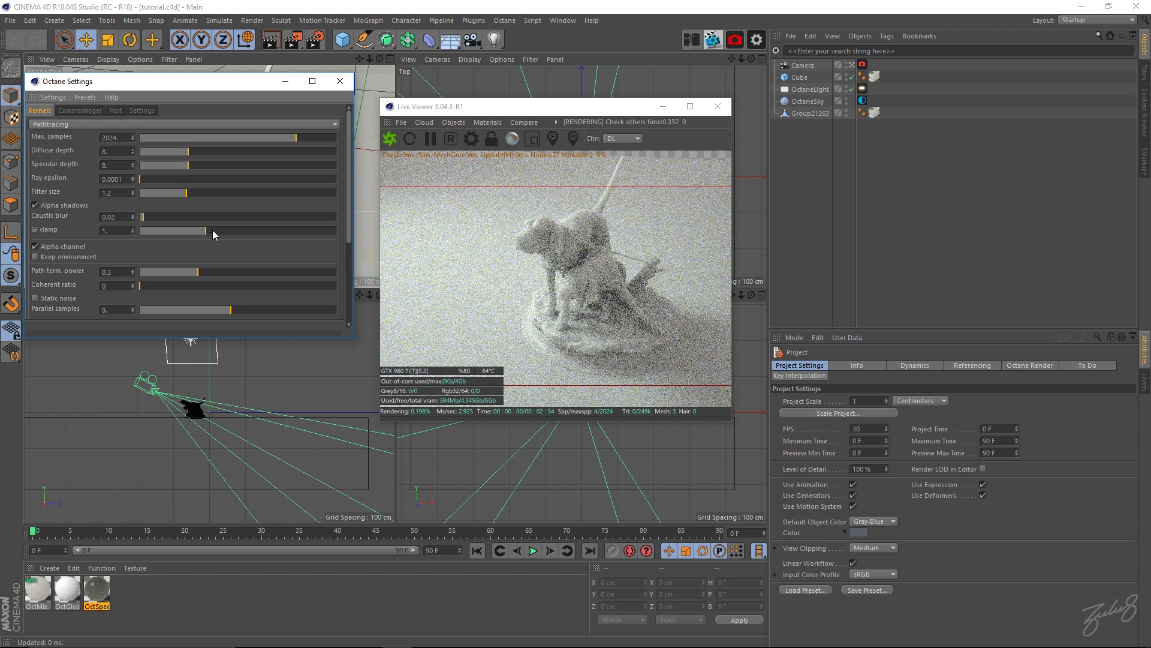
Step: Turn off the Alpha channel and enable alpha shadows in Octane Settings
click(35, 246)
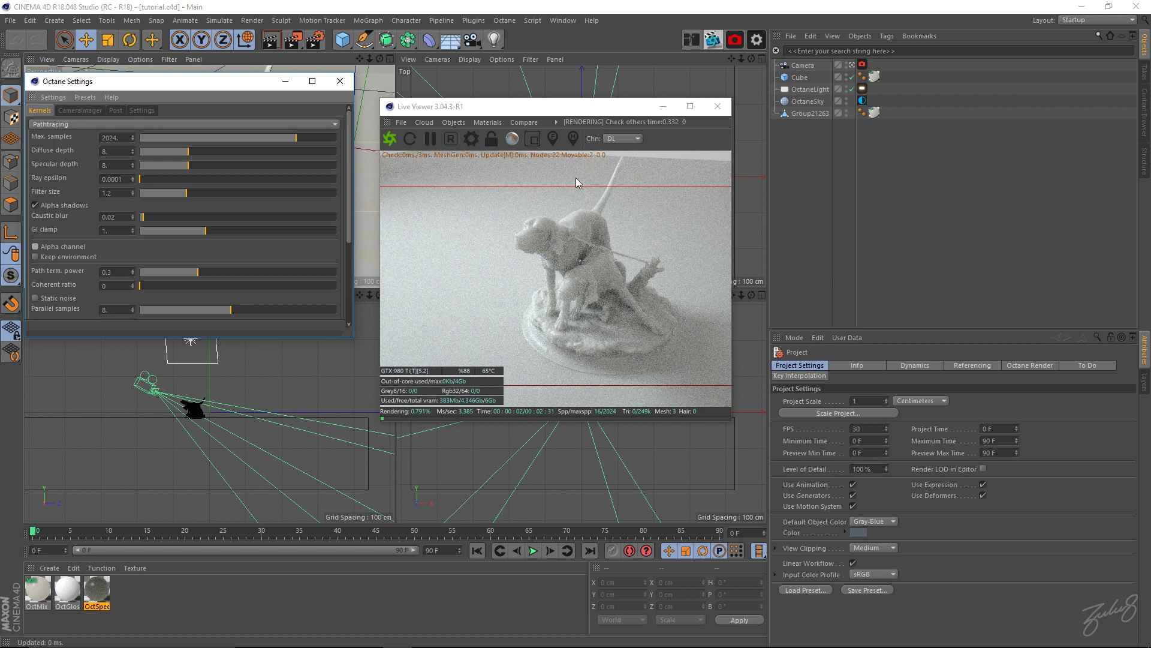
click(37, 206)
drag(352, 190, 348, 255)
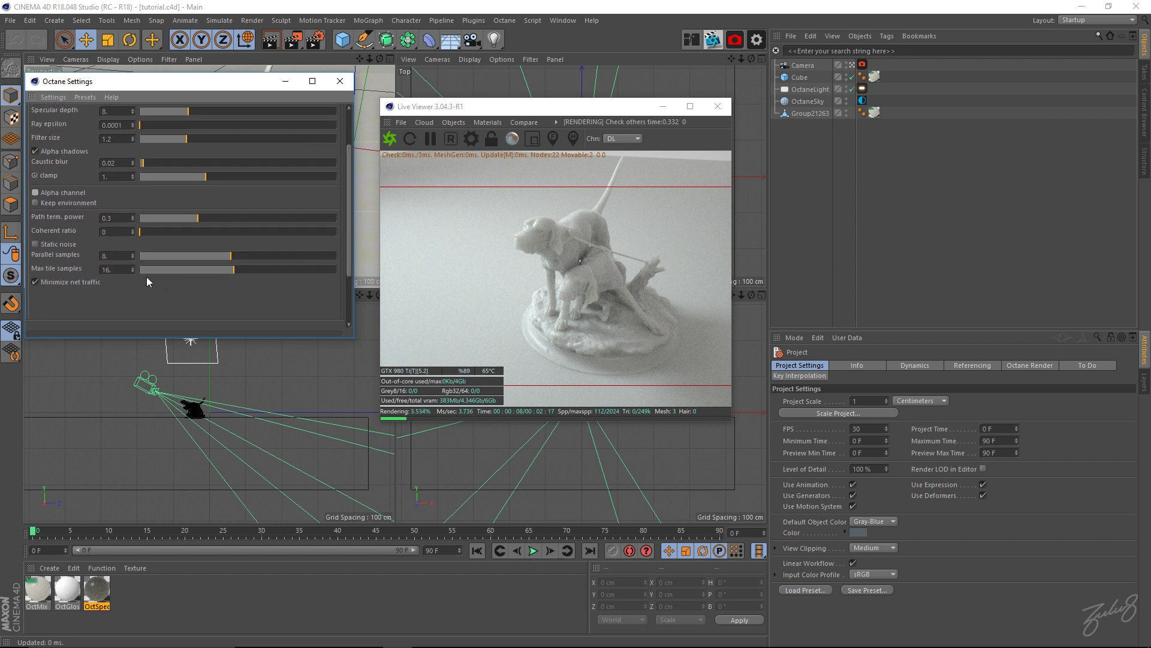
drag(348, 199, 251, 128)
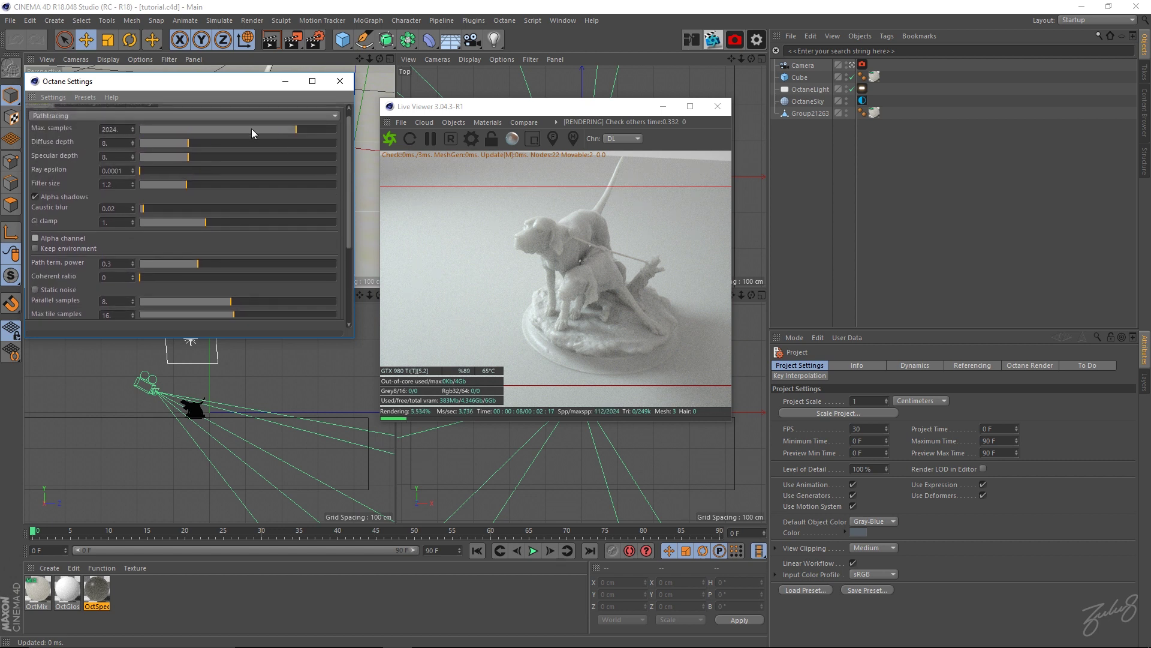
Step: Minimize Octane Settings and make the Live Viewer wider and shorter
drag(224, 82, 229, 82)
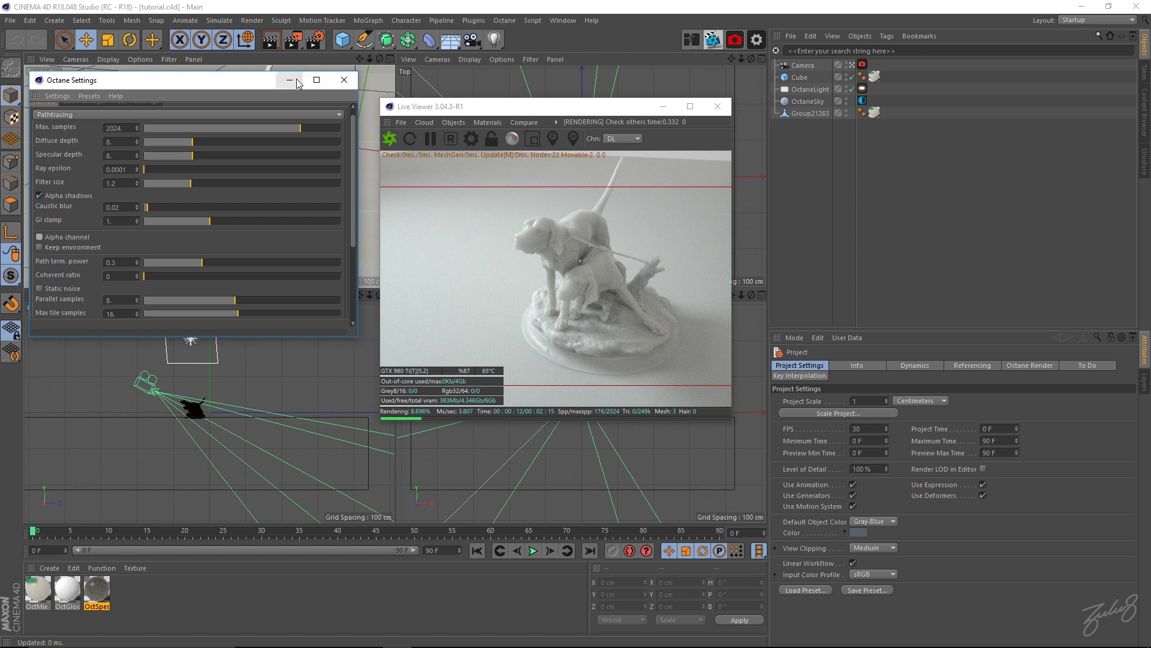
click(290, 80)
drag(466, 109, 461, 99)
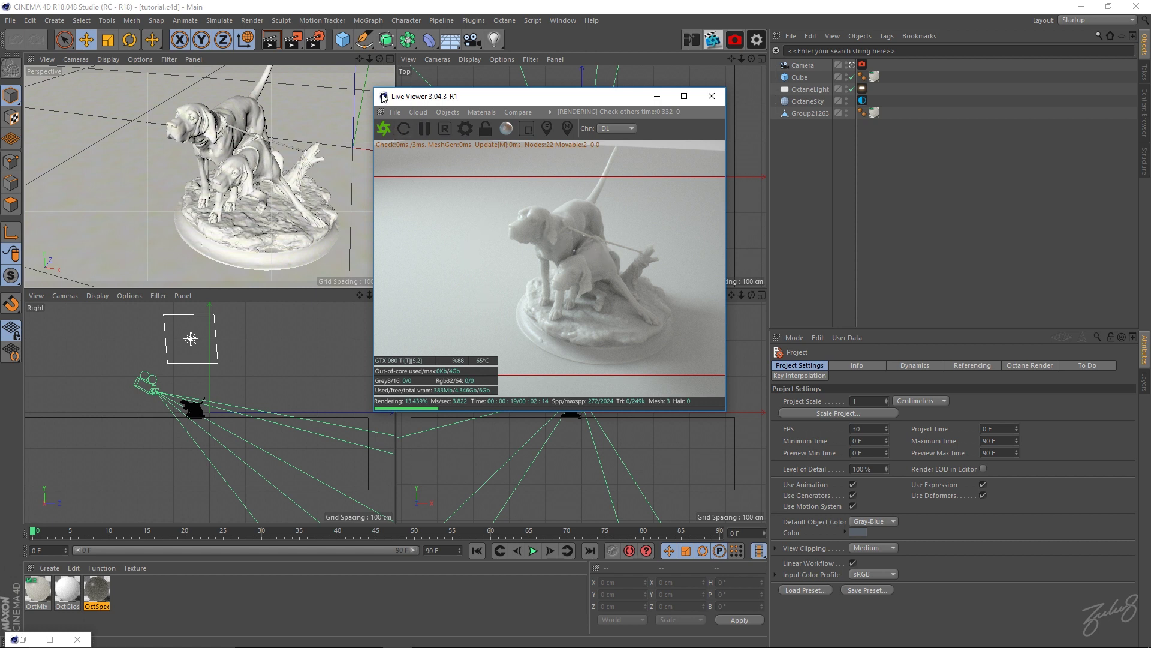
drag(375, 89, 315, 96)
Step: Minimize the Live Viewer and select the Camera's Octane camera tag, widening the panels
click(657, 105)
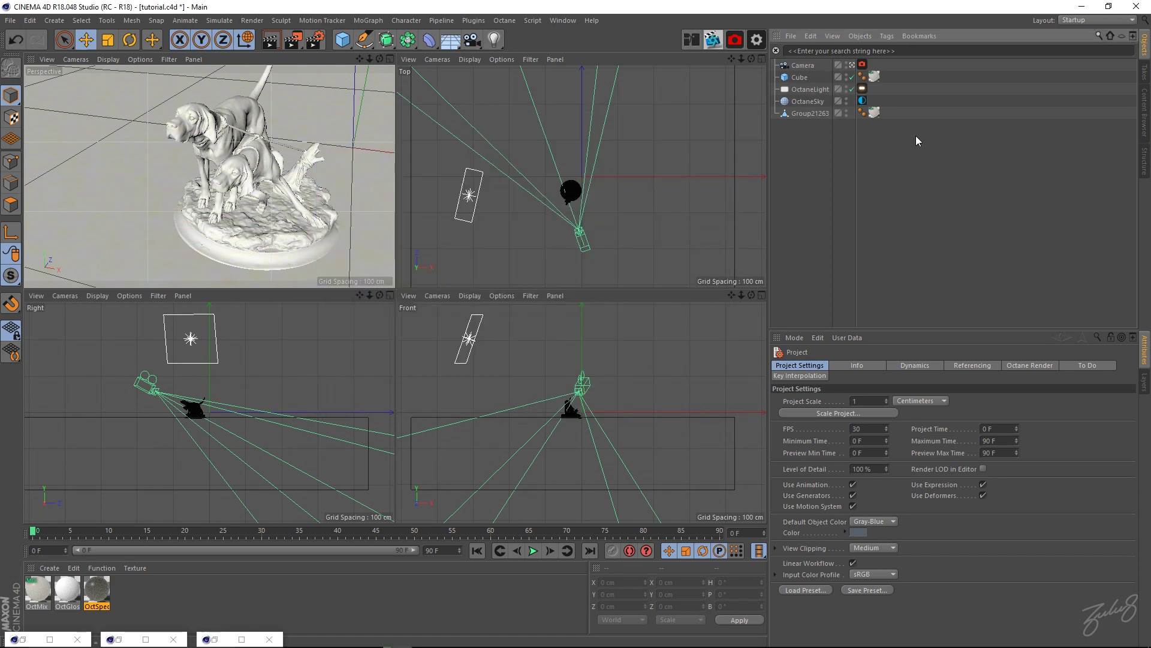
click(803, 65)
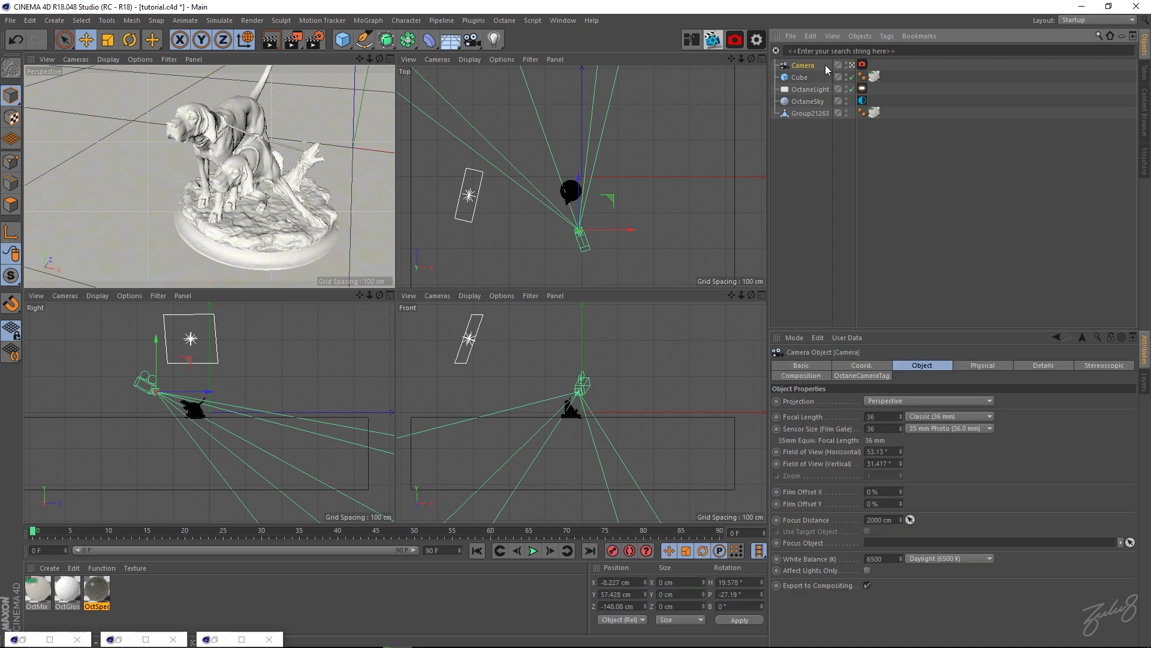
click(862, 65)
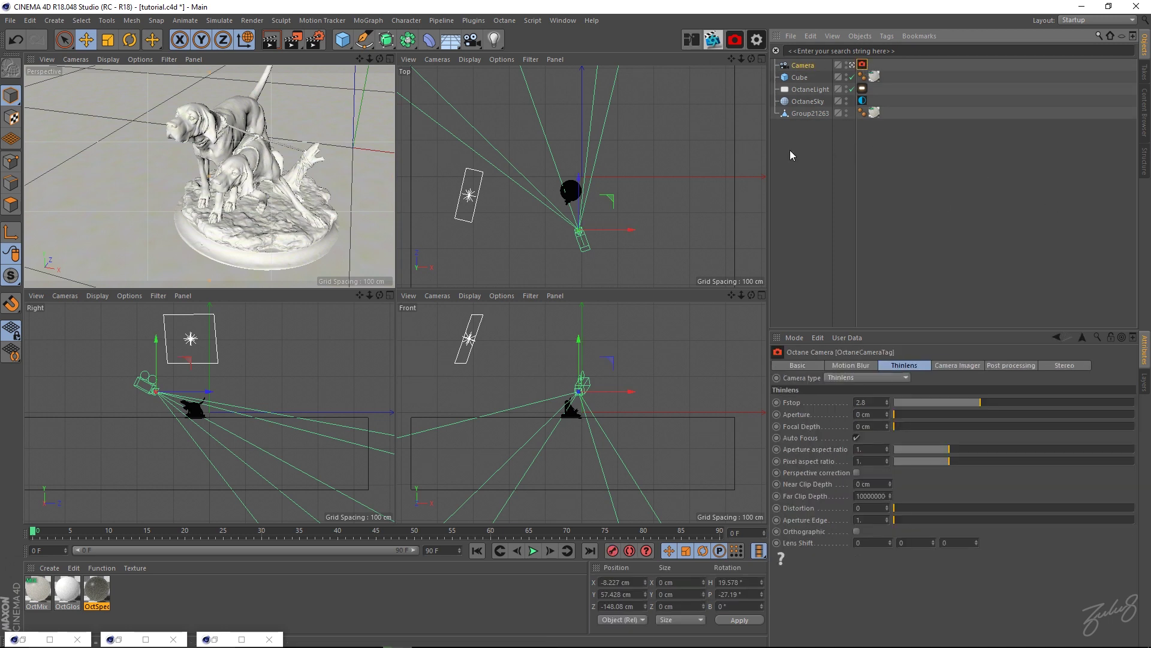
drag(770, 151, 742, 151)
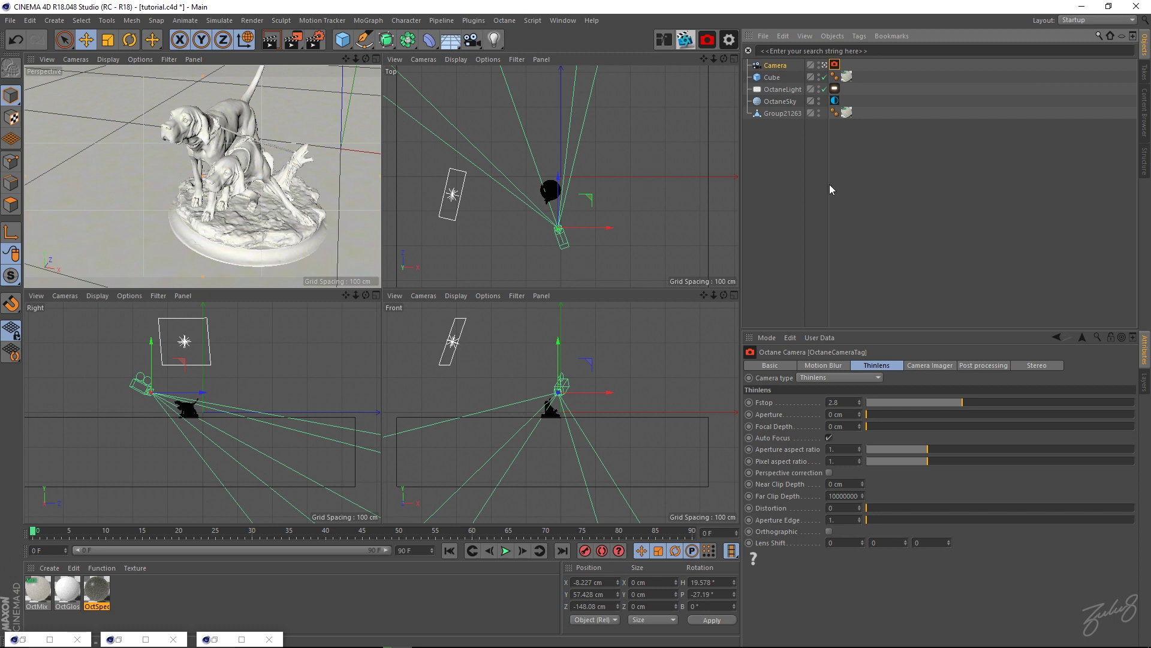
mouse_move(830, 186)
mouse_down()
mouse_move(865, 186)
mouse_move(835, 178)
mouse_up()
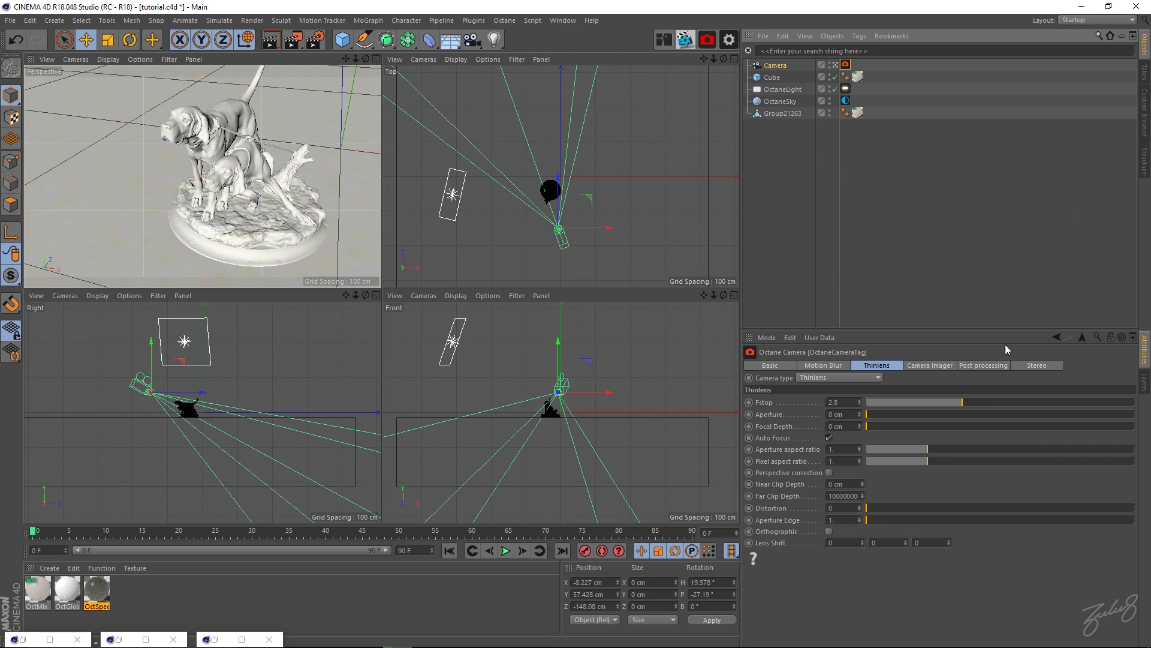
Step: Check Enable Camera Imager on the Camera Imager tab
click(949, 366)
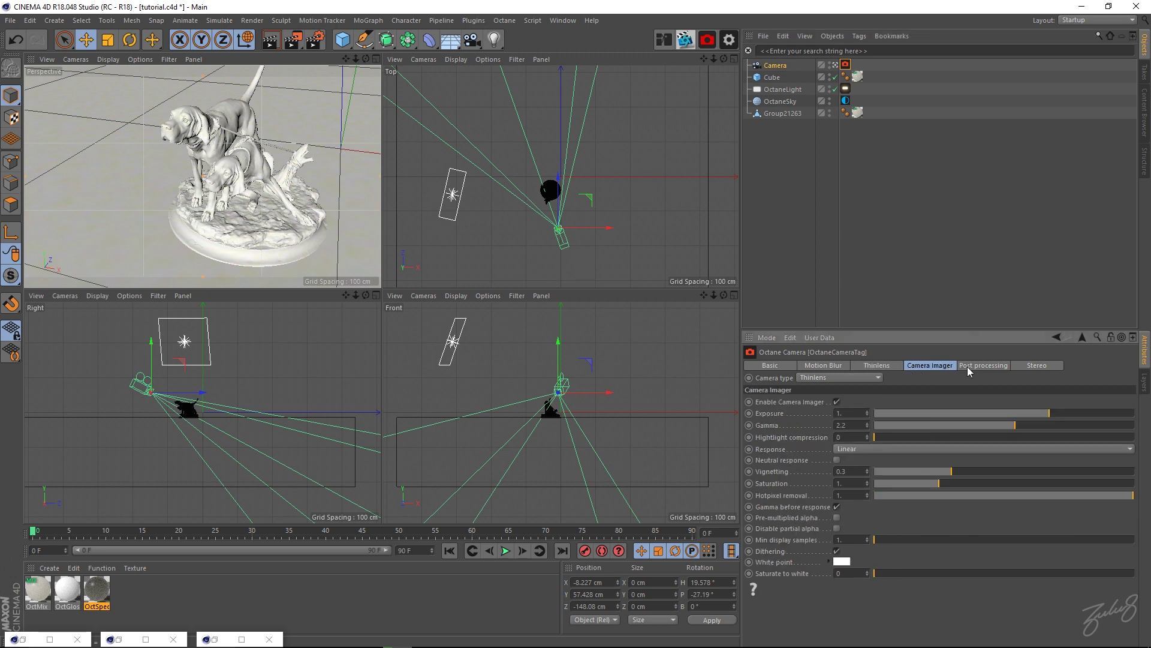
click(970, 366)
click(949, 366)
click(837, 402)
Step: Delete the old camera tag, add an OctaneCamera and enable its Camera Imager
key(Delete)
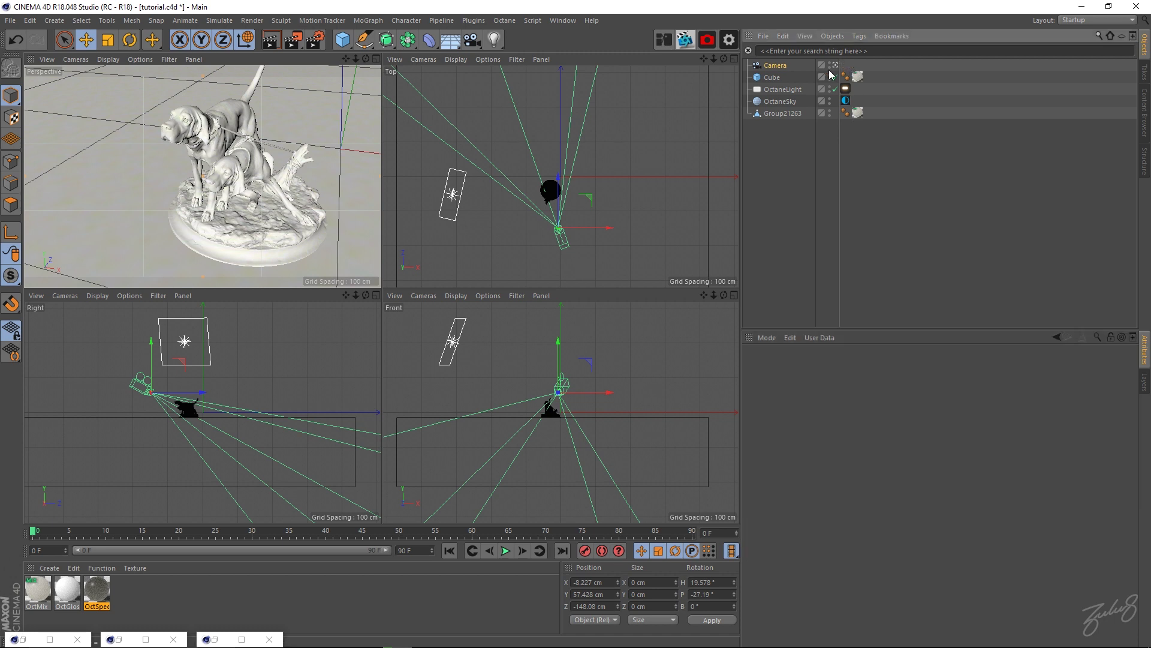
click(708, 39)
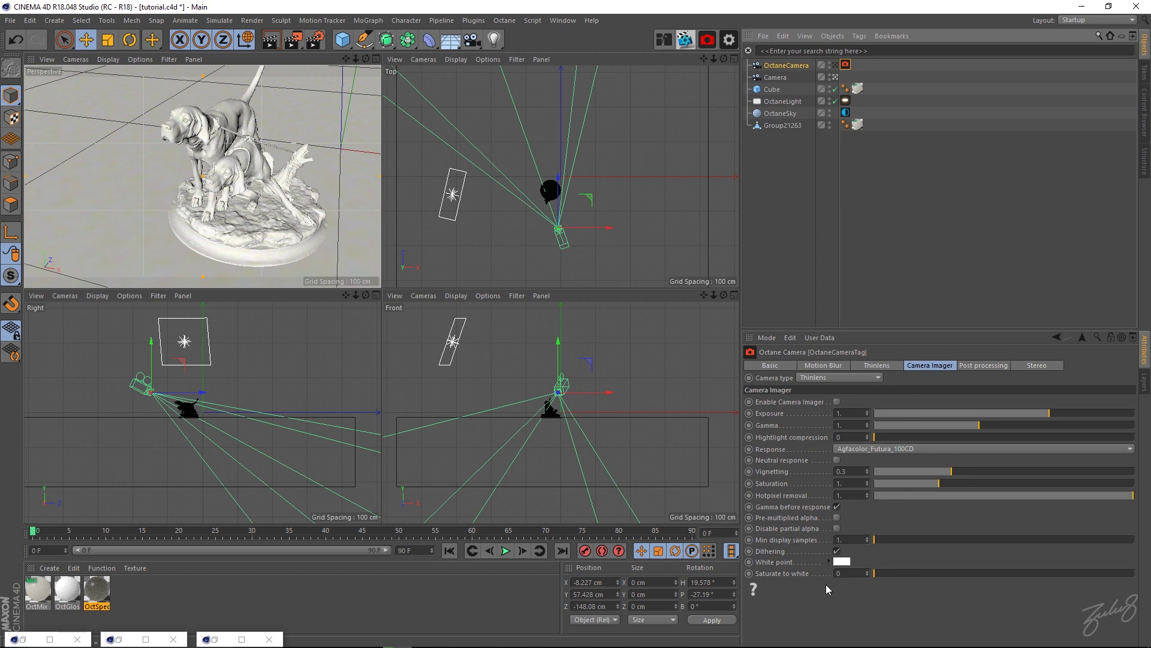
click(837, 402)
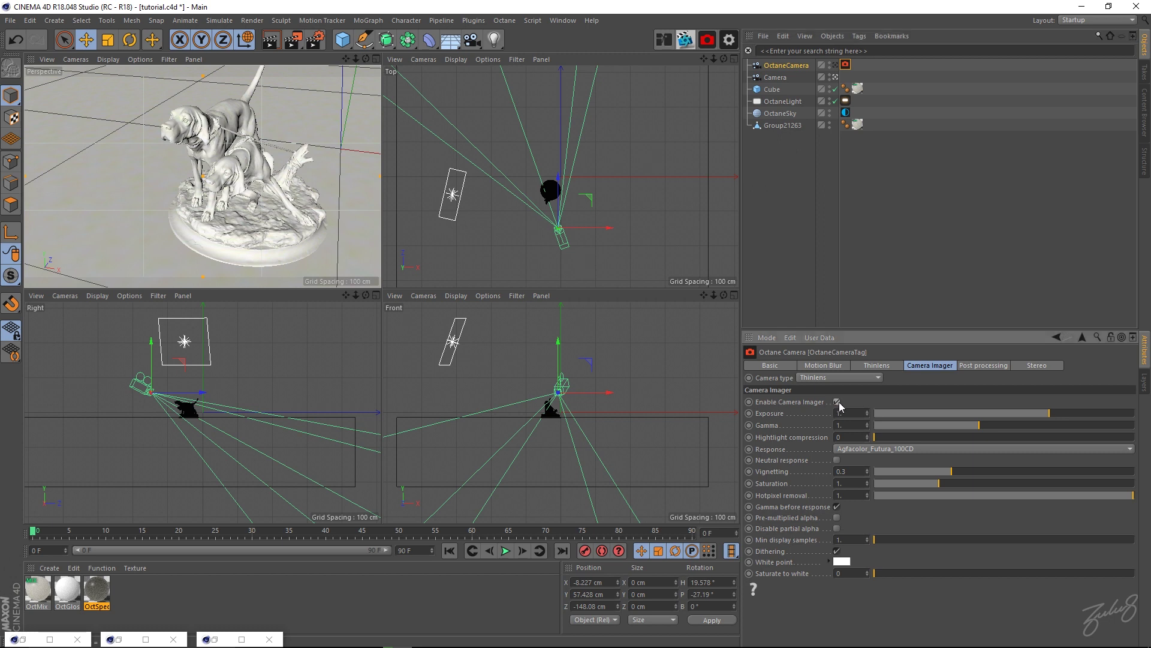
Step: Browse the film Response presets list of the Camera Imager
click(868, 454)
click(783, 441)
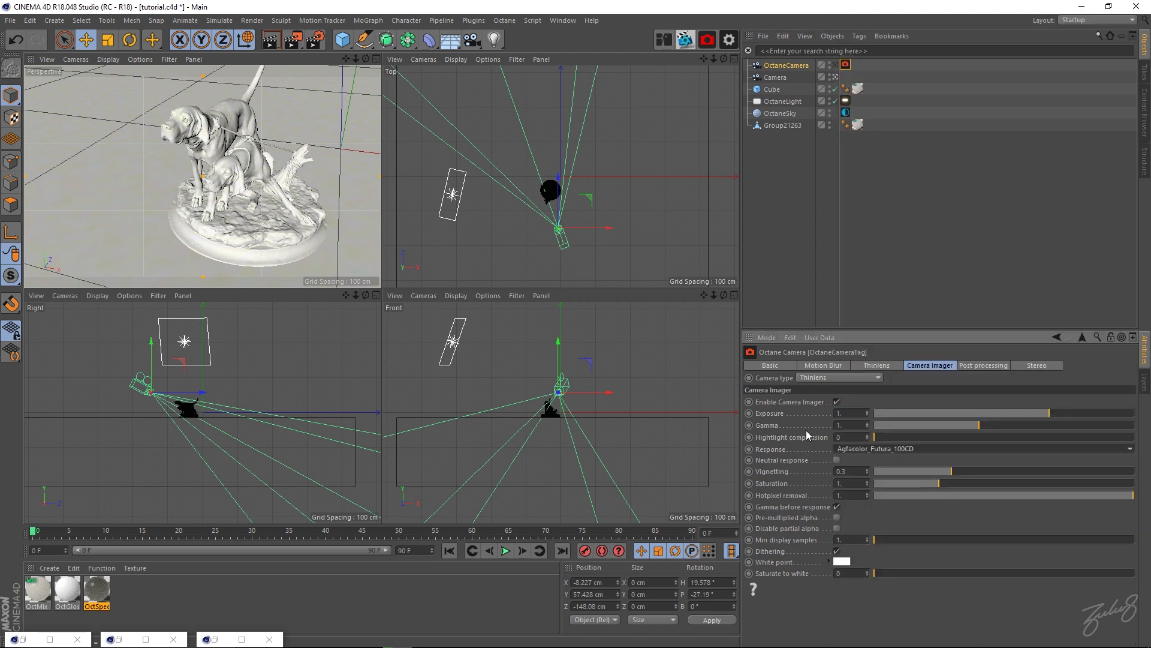
click(857, 450)
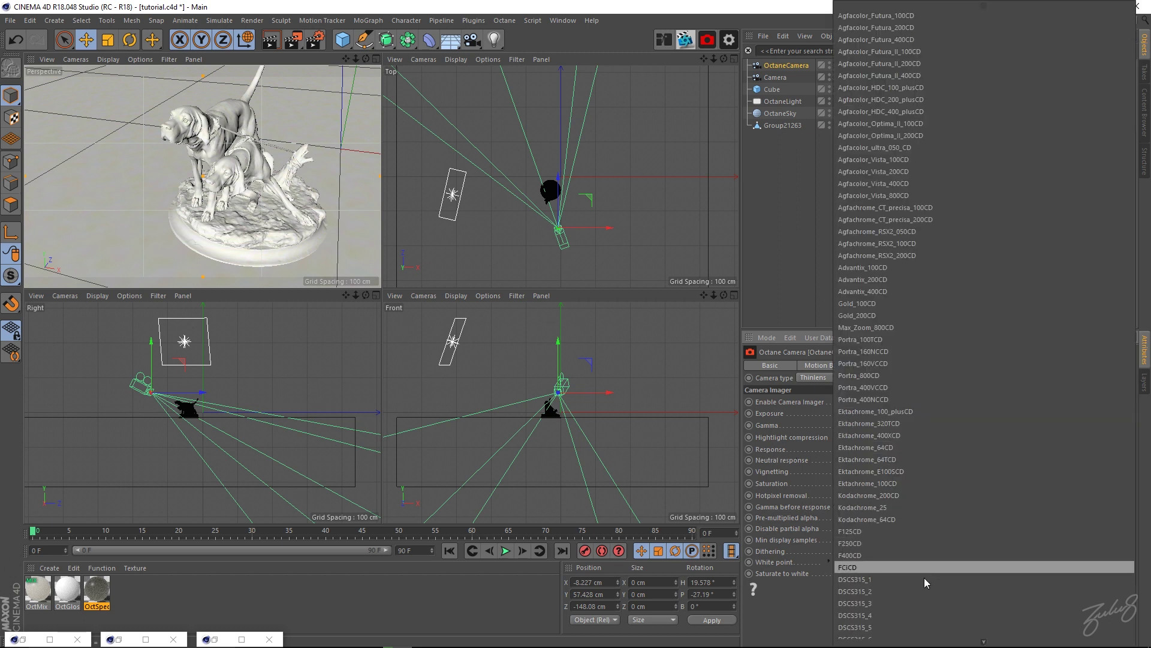
mouse_move(984, 641)
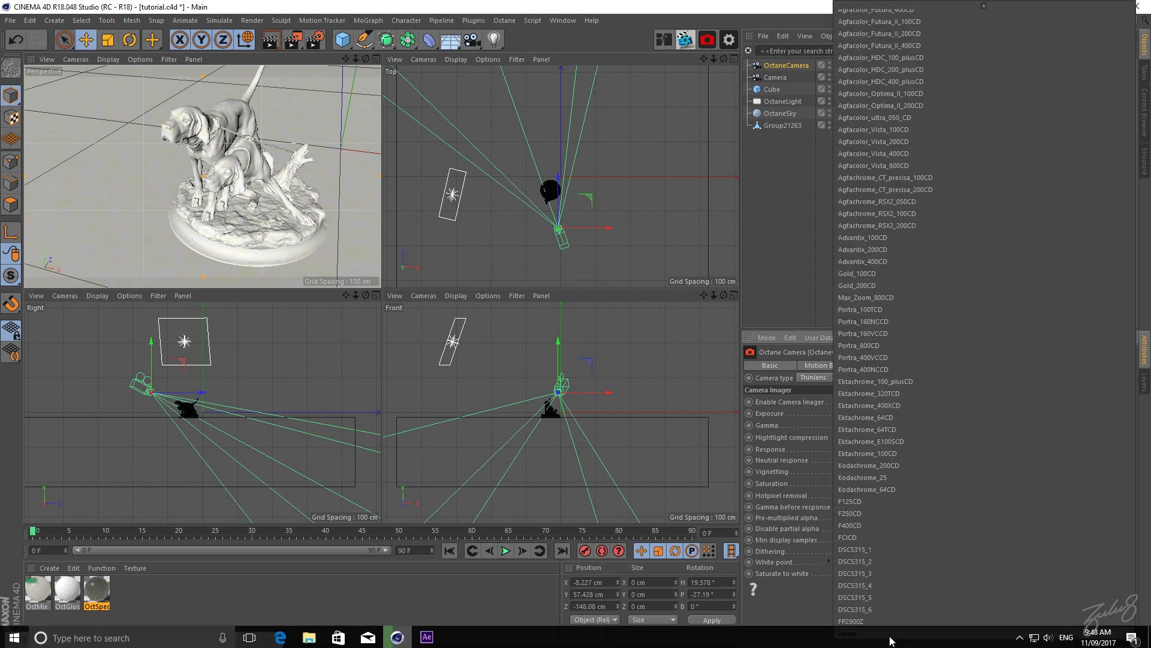
mouse_move(984, 7)
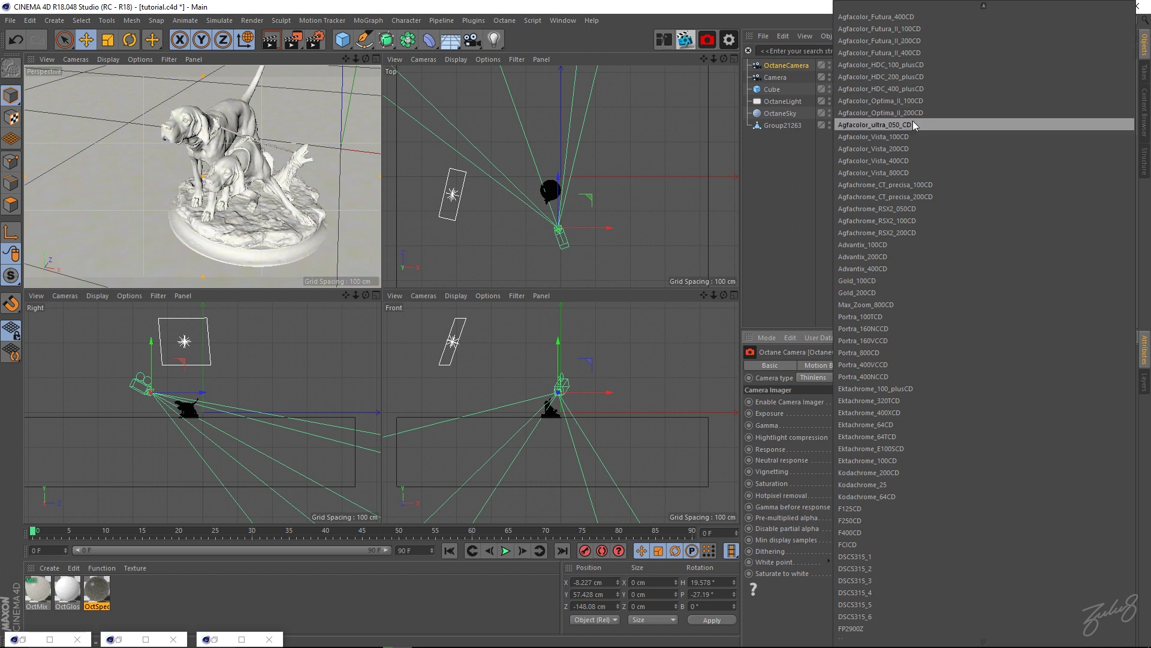
mouse_move(849, 642)
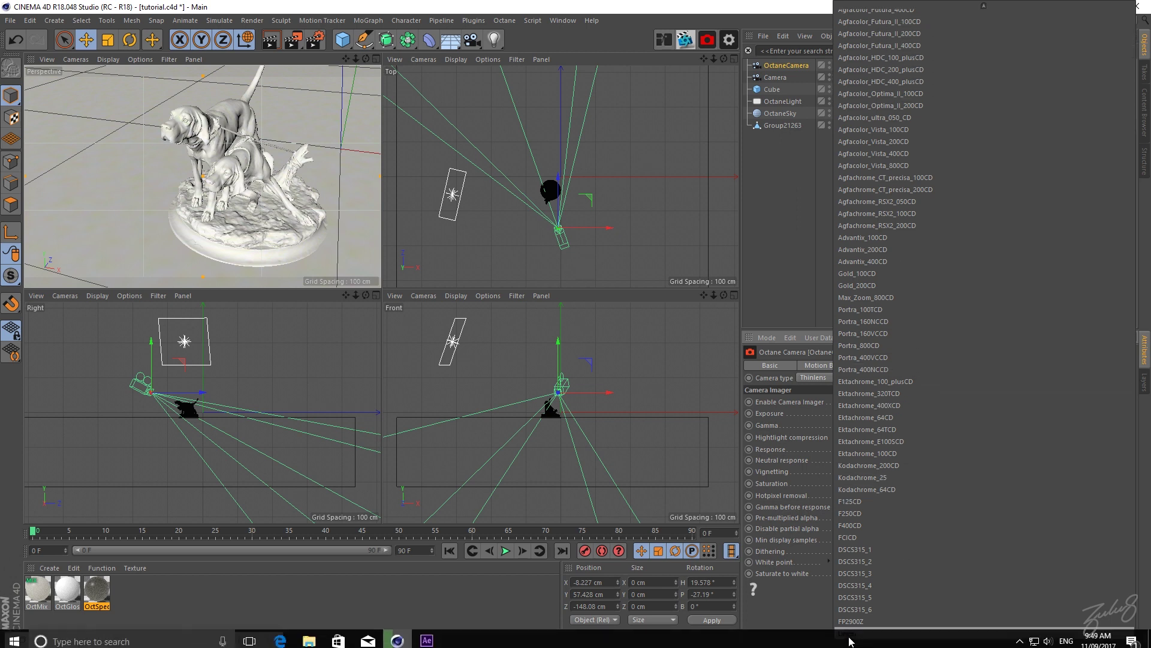
Step: Set the OctaneCamera imager to Linear response, Gamma 2.2 and Vignetting 0, then deselect
click(879, 633)
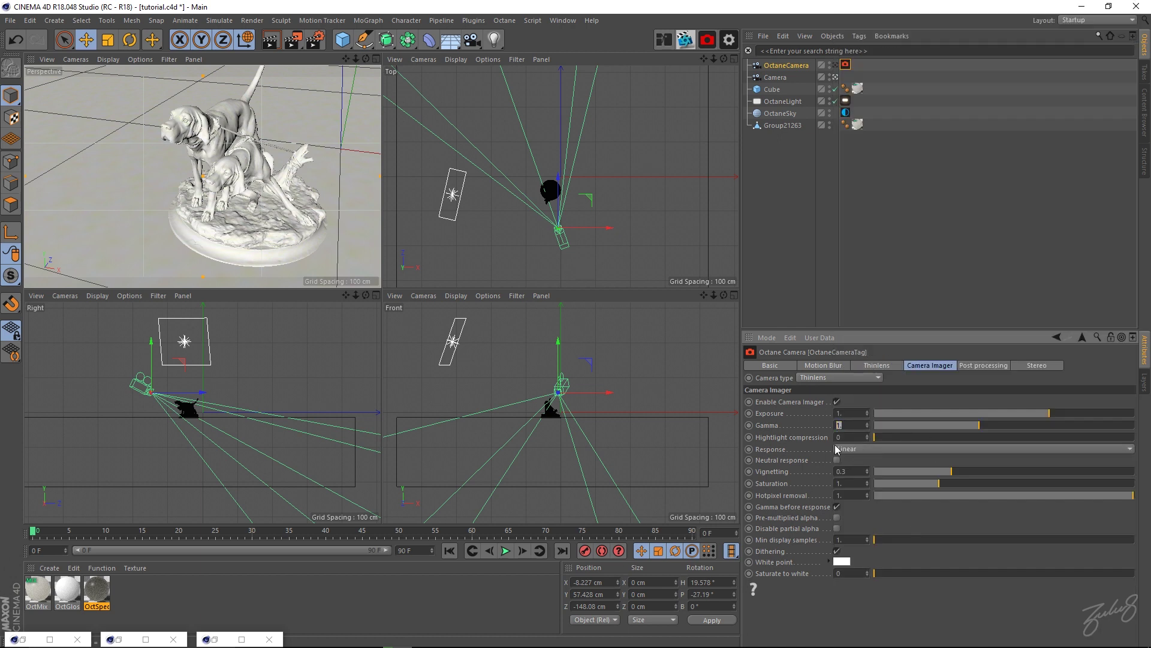
click(860, 425)
text(2.2)
key(Return)
click(857, 473)
text(0)
key(Return)
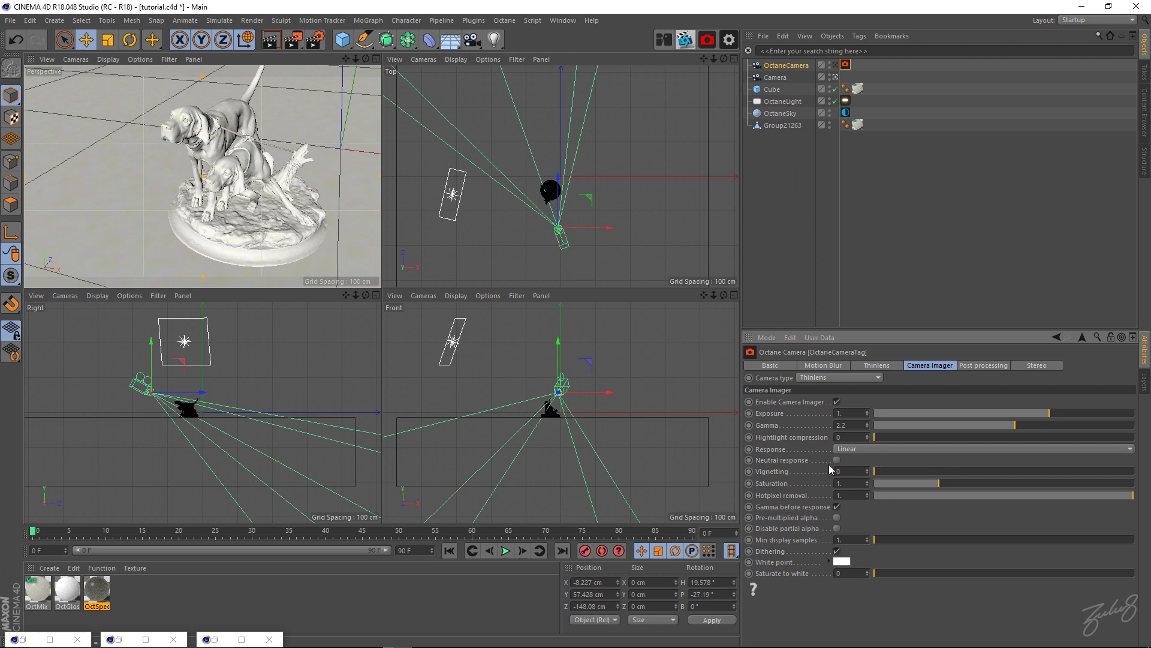
click(773, 473)
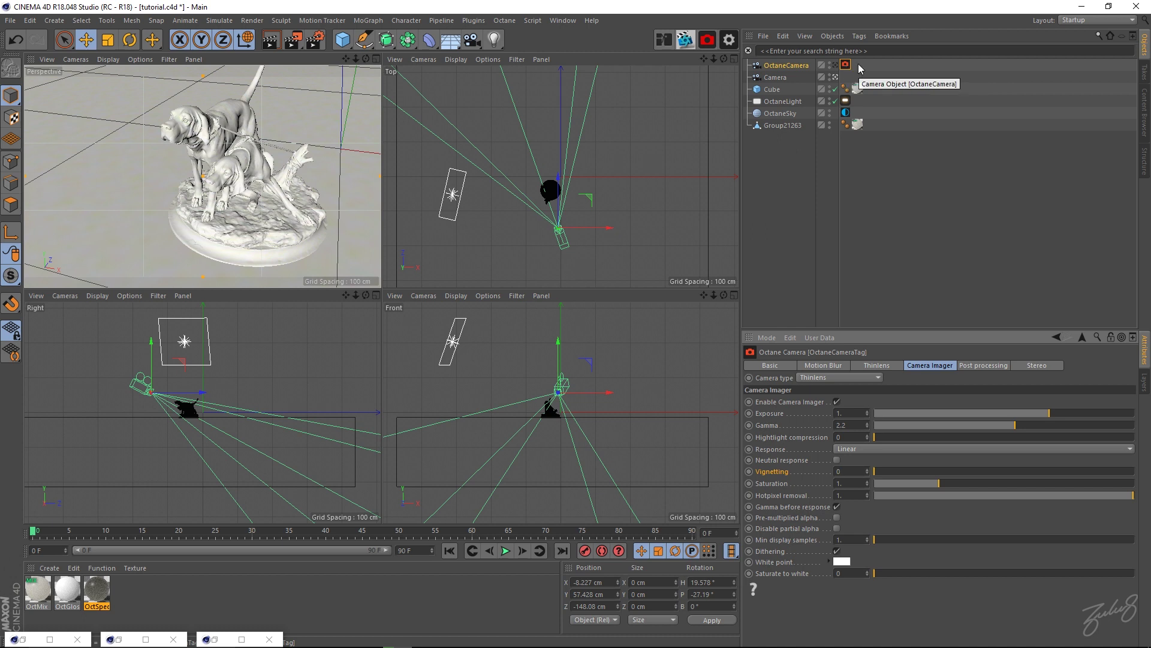
click(858, 206)
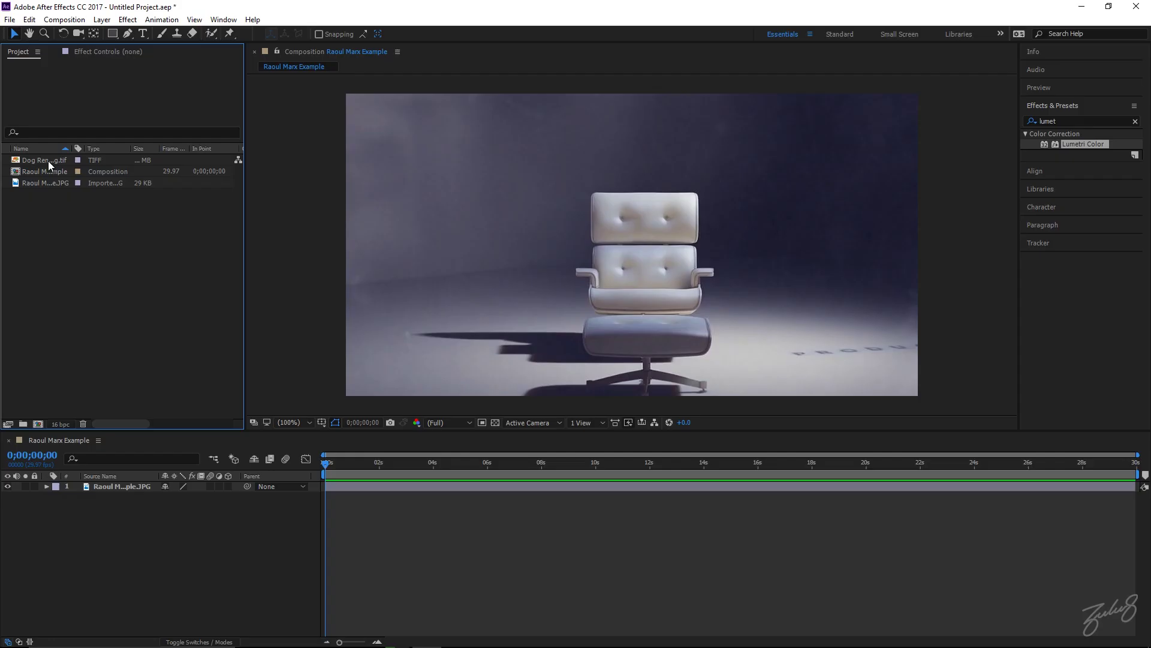
Step: Make a composition from Dog Render Grading.tif, apply Lumetri Color and expand its Curves
click(48, 160)
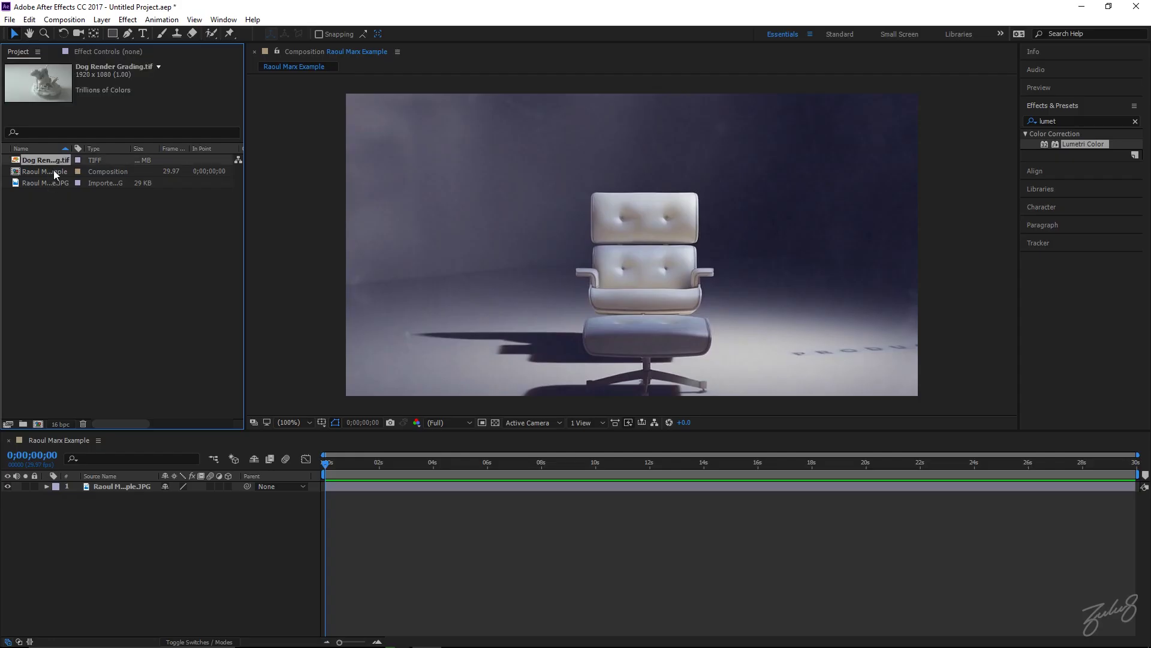
drag(50, 159, 38, 424)
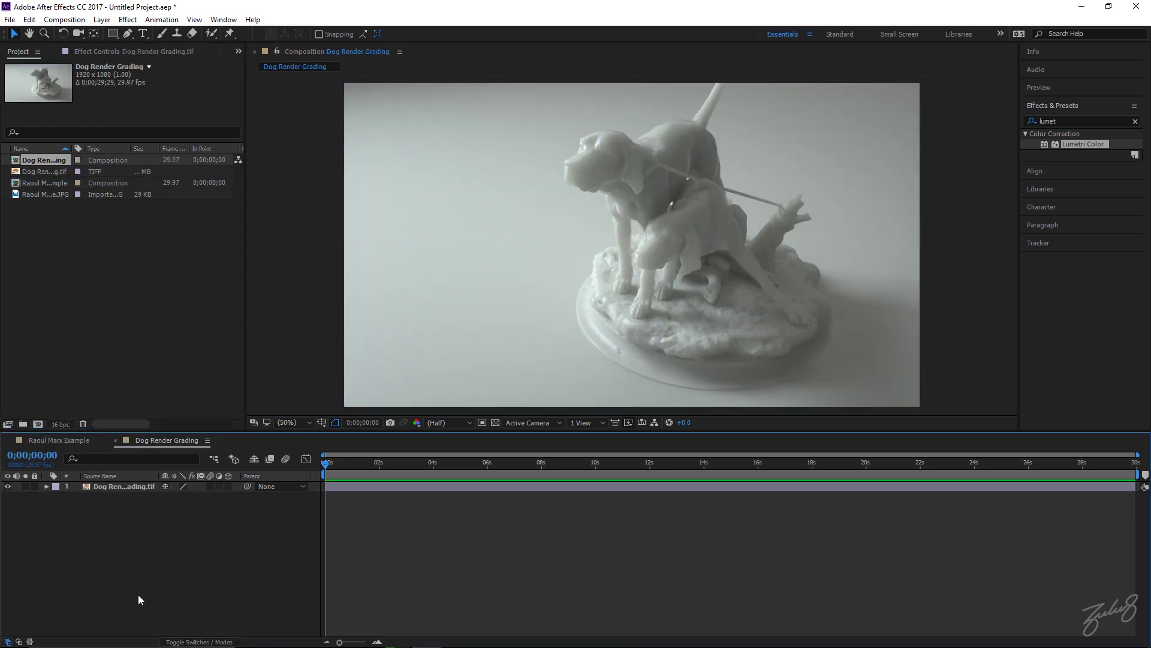
click(1089, 120)
text(lum)
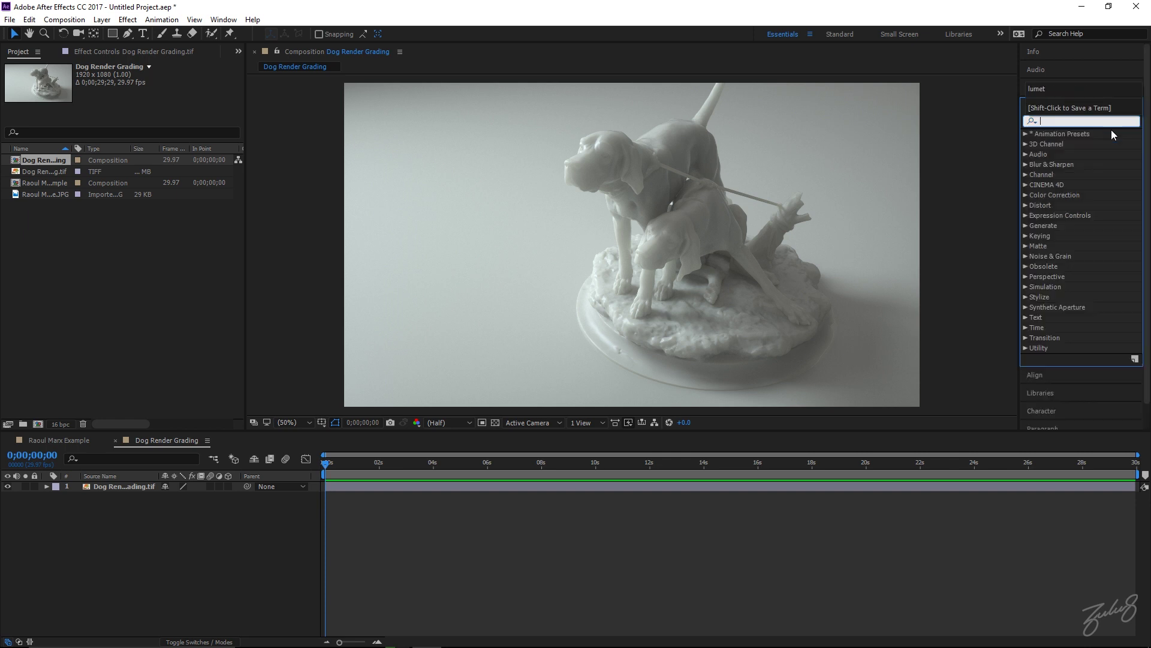
text(etri)
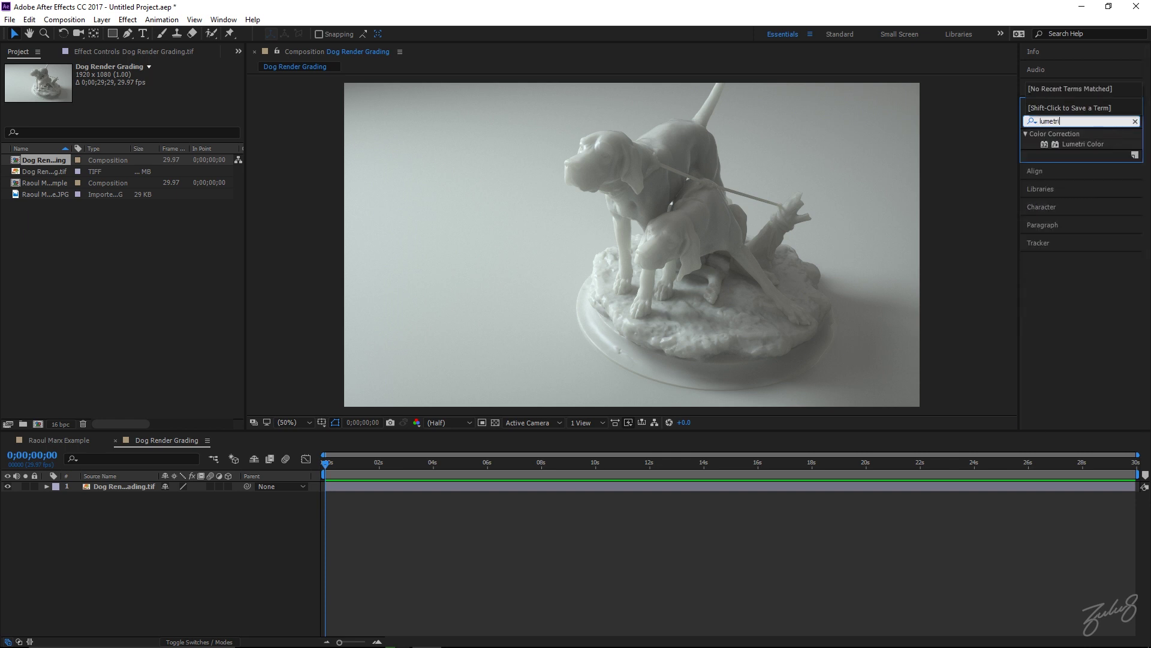
drag(1077, 145, 128, 487)
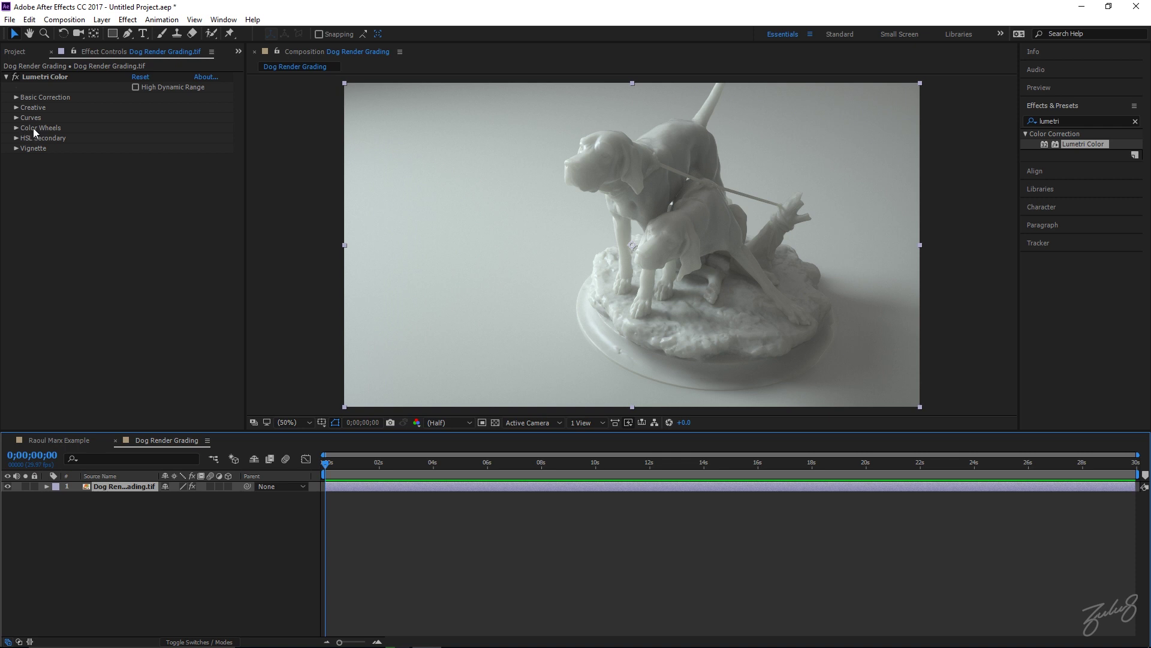
click(17, 118)
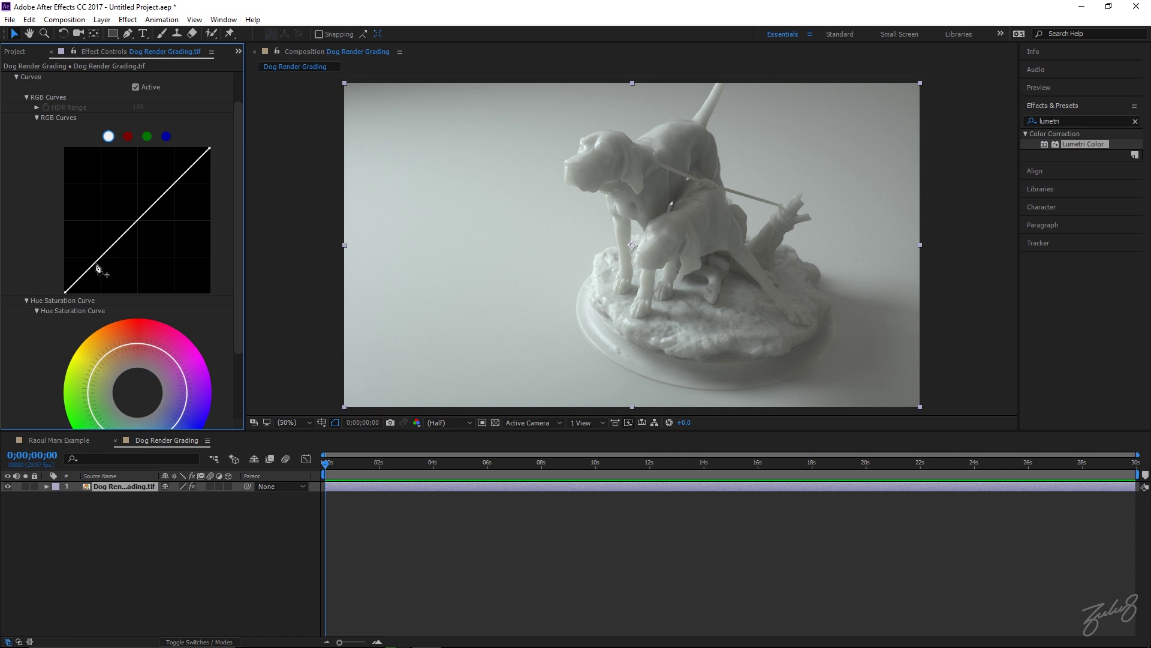
Step: Shape the white master curve into a gentle S with darker shadows, brighter highlights and lifted midtones
mouse_move(98, 266)
mouse_down()
mouse_move(109, 275)
mouse_move(101, 267)
mouse_up()
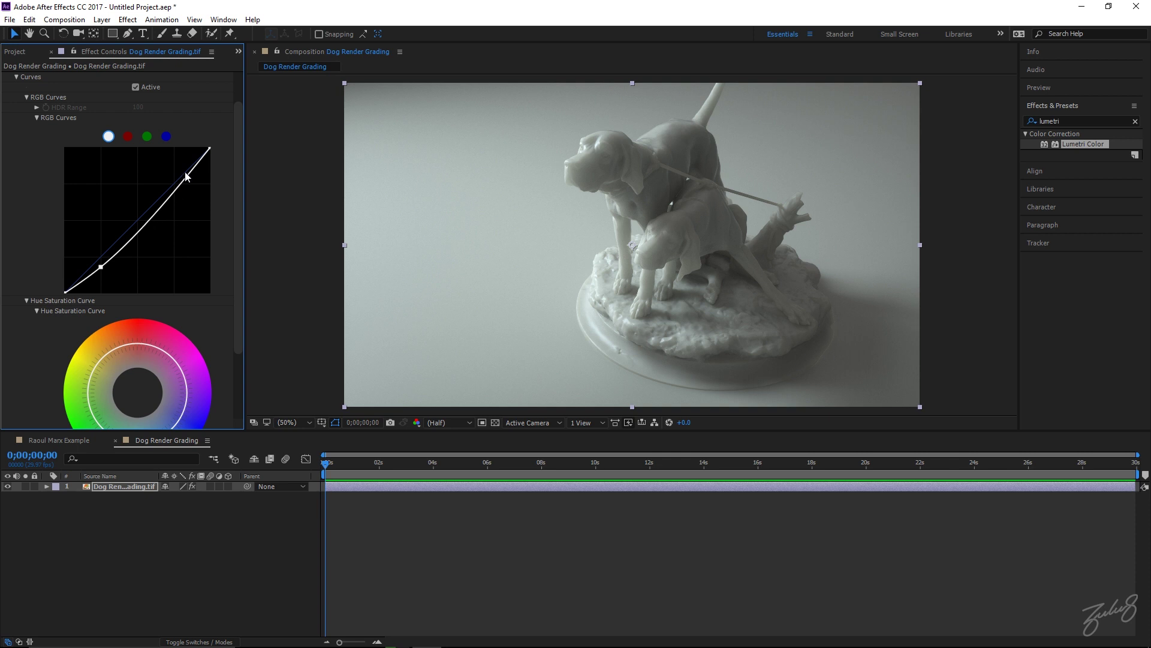
mouse_move(192, 173)
mouse_down()
mouse_move(173, 161)
mouse_move(183, 165)
mouse_up()
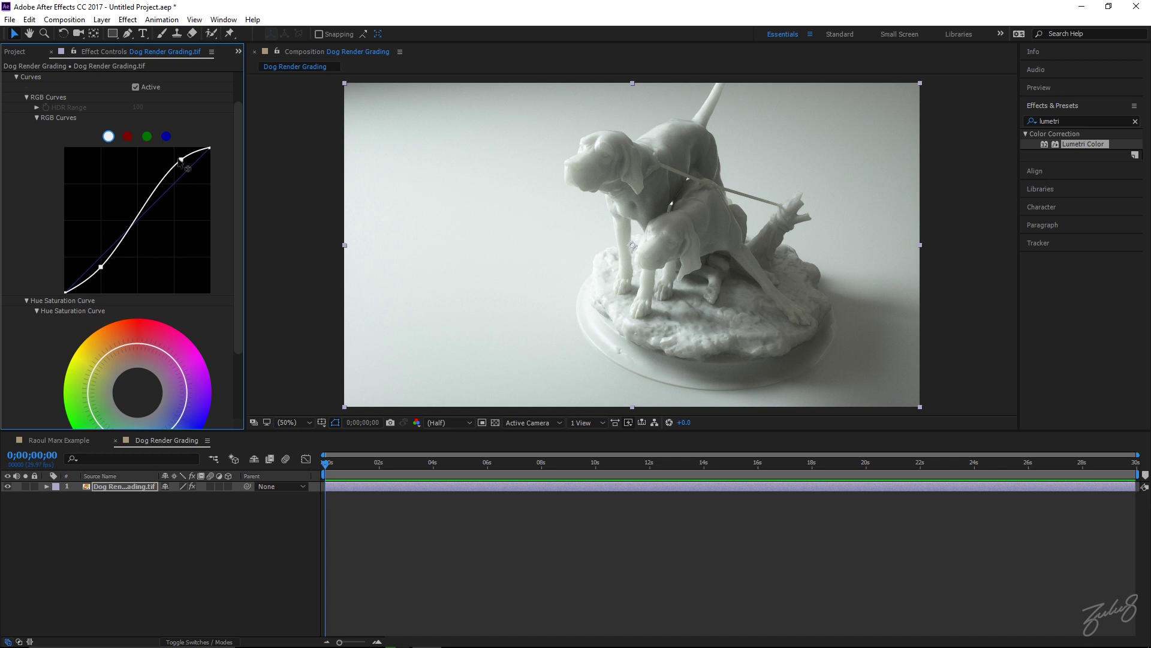
drag(180, 160, 189, 163)
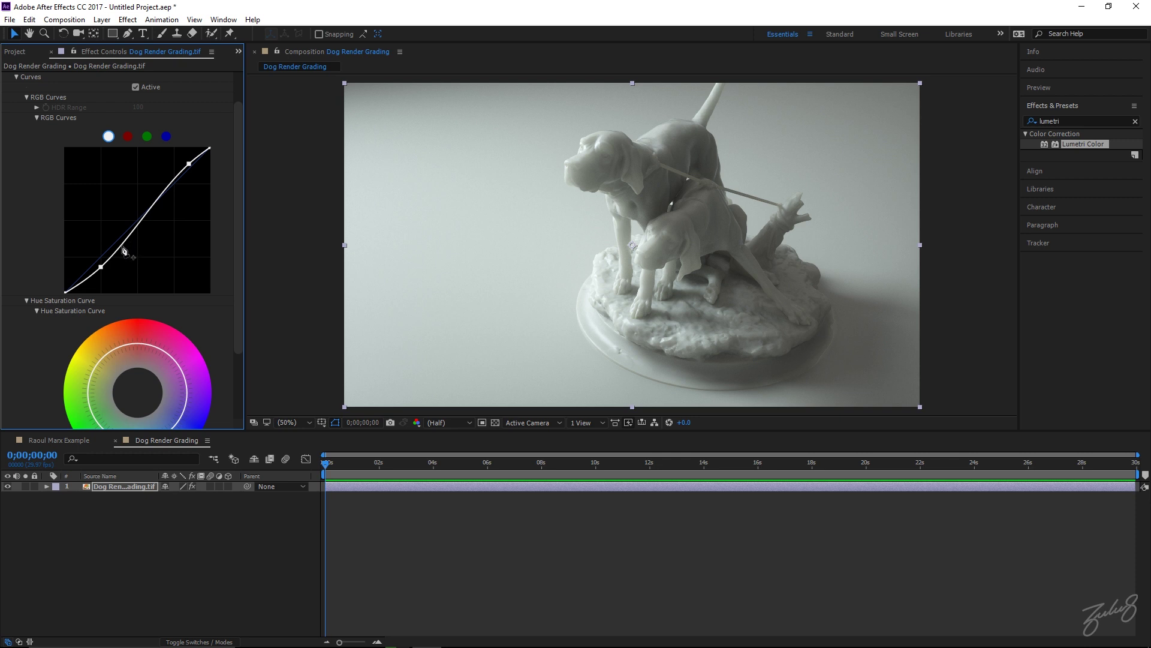
drag(125, 243, 170, 192)
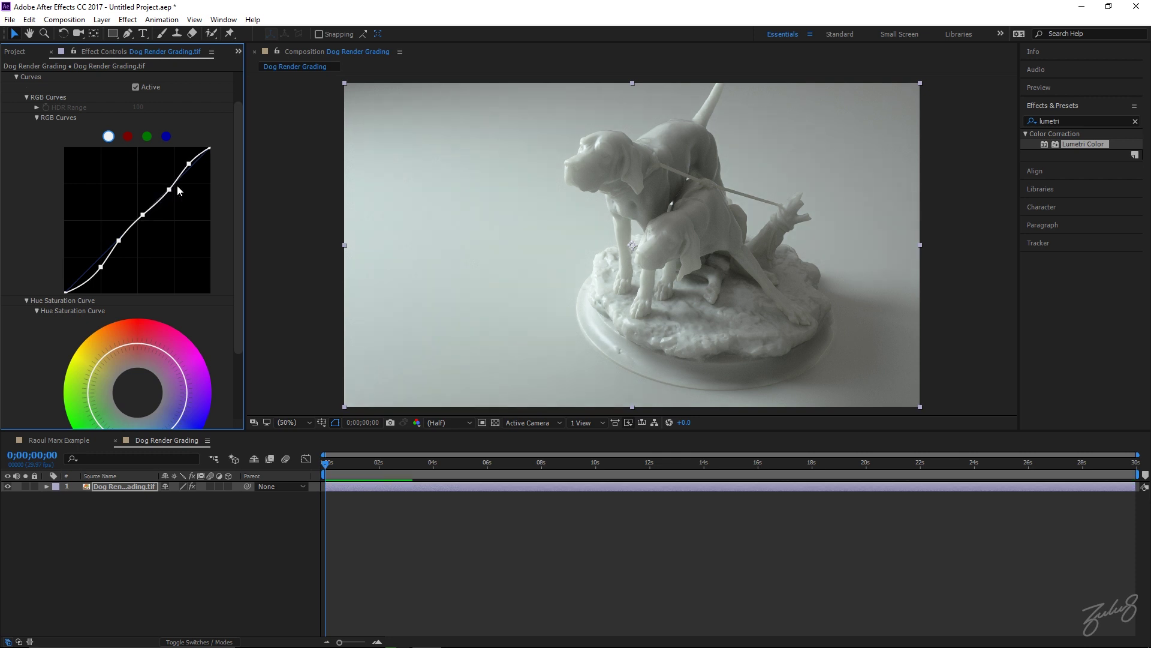
drag(102, 268, 97, 269)
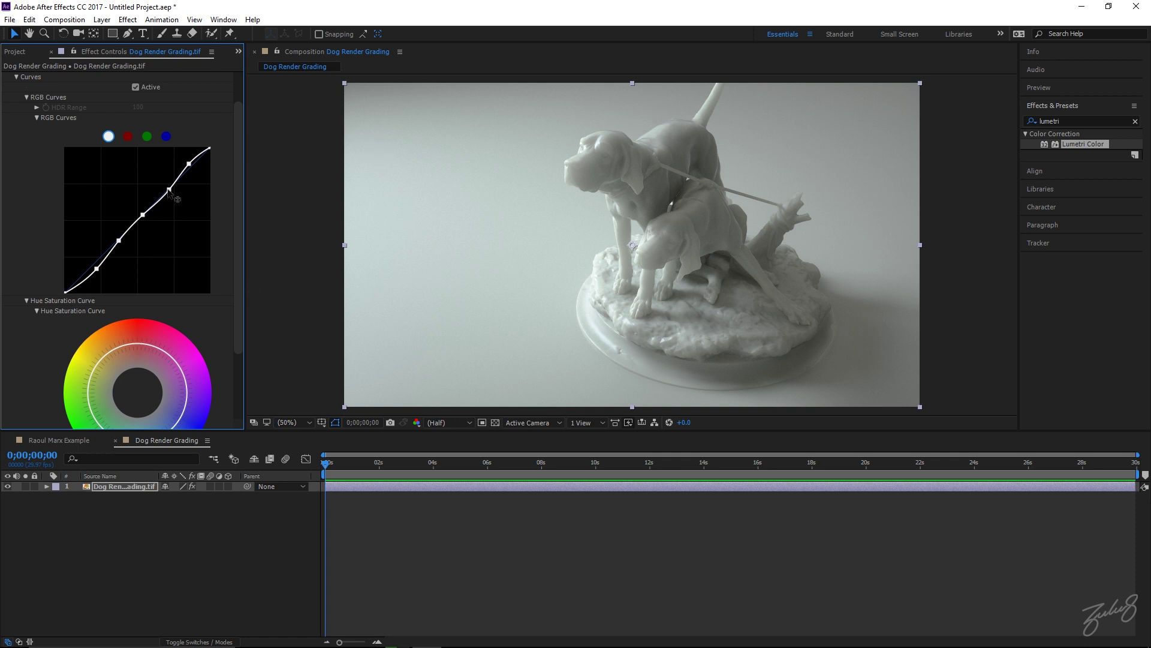
drag(169, 189, 167, 190)
drag(119, 241, 117, 241)
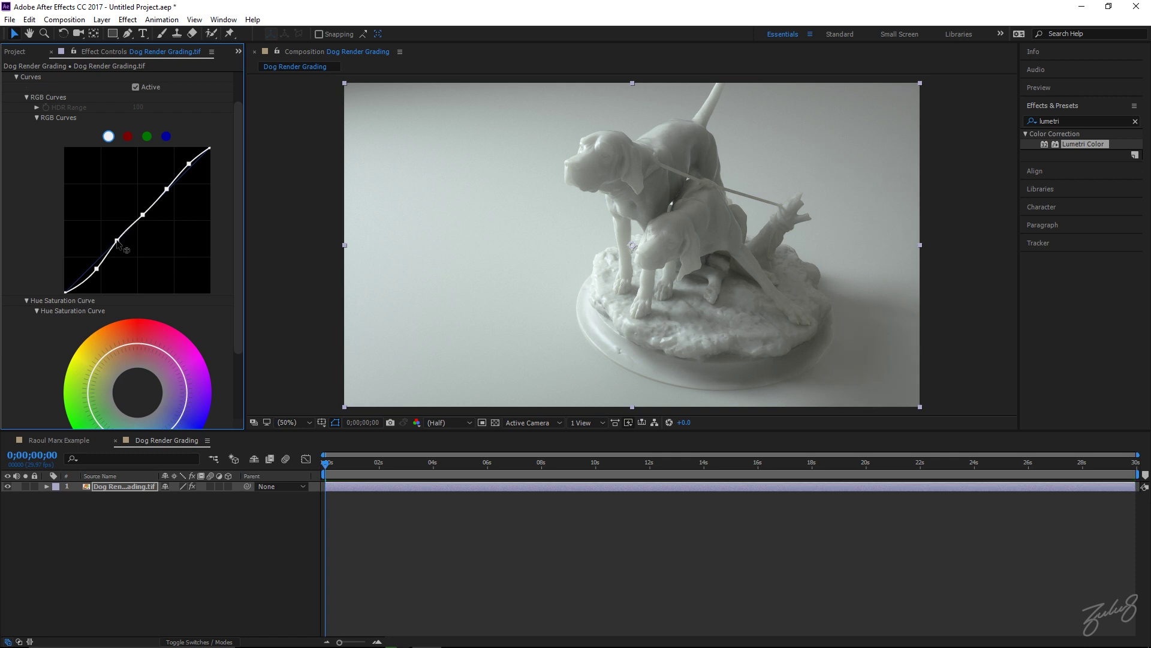
drag(190, 164, 187, 161)
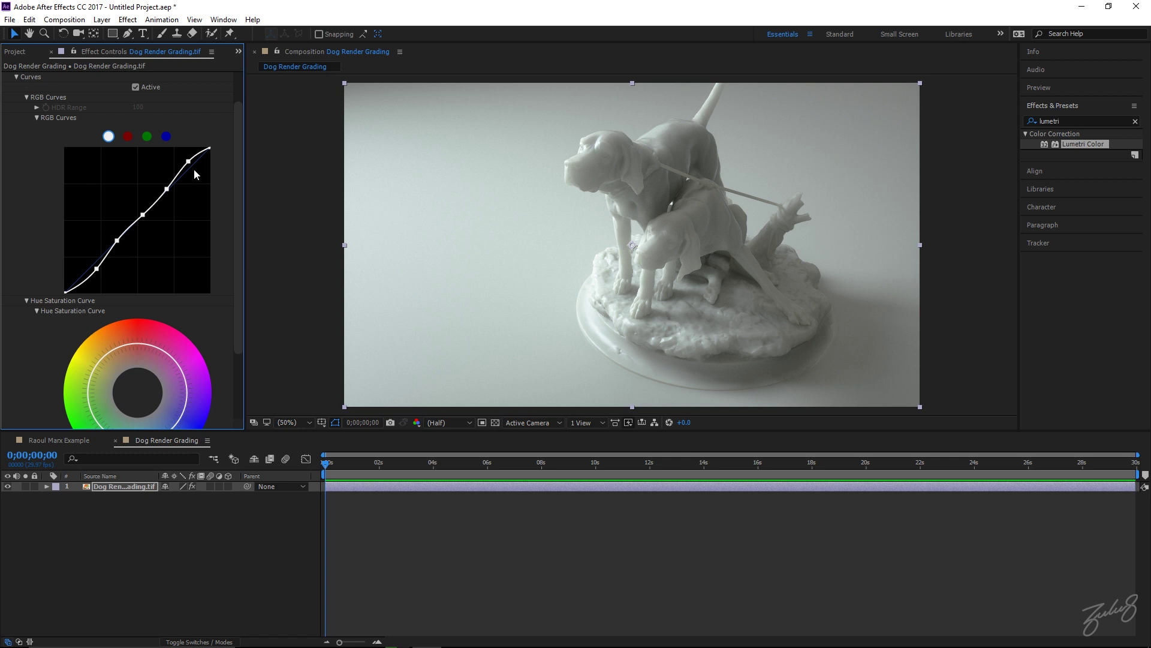
Step: Push blue into the shadows on the blue curve and pull it down in the upper tones
click(128, 136)
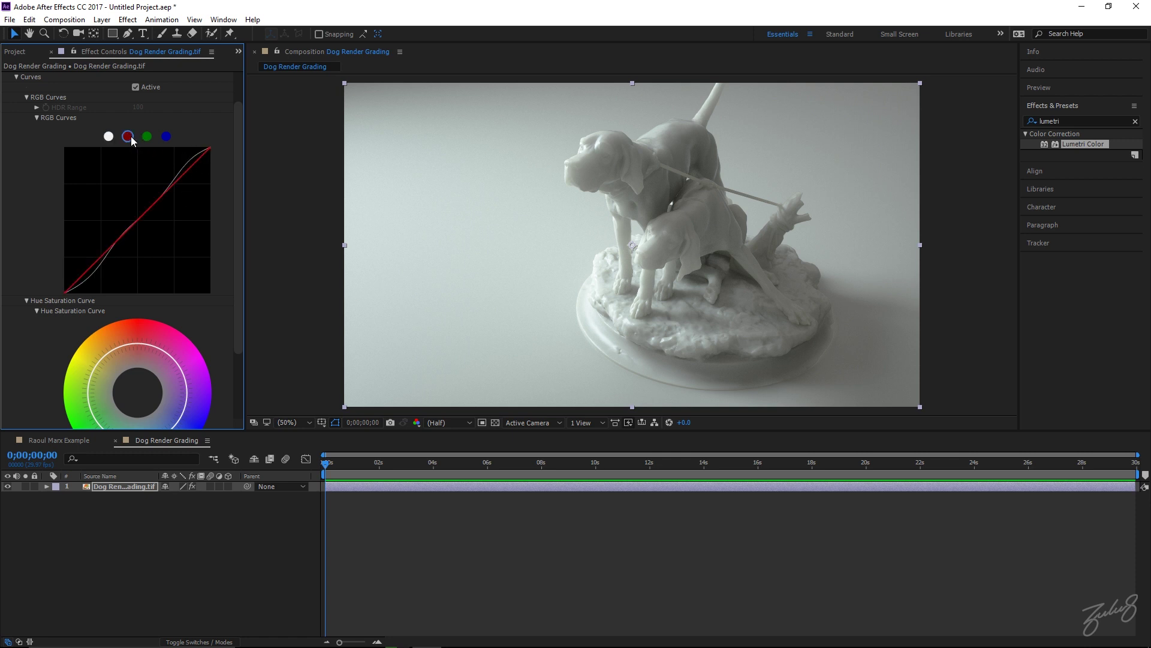
click(147, 136)
click(166, 136)
click(93, 266)
drag(94, 267, 90, 264)
click(59, 440)
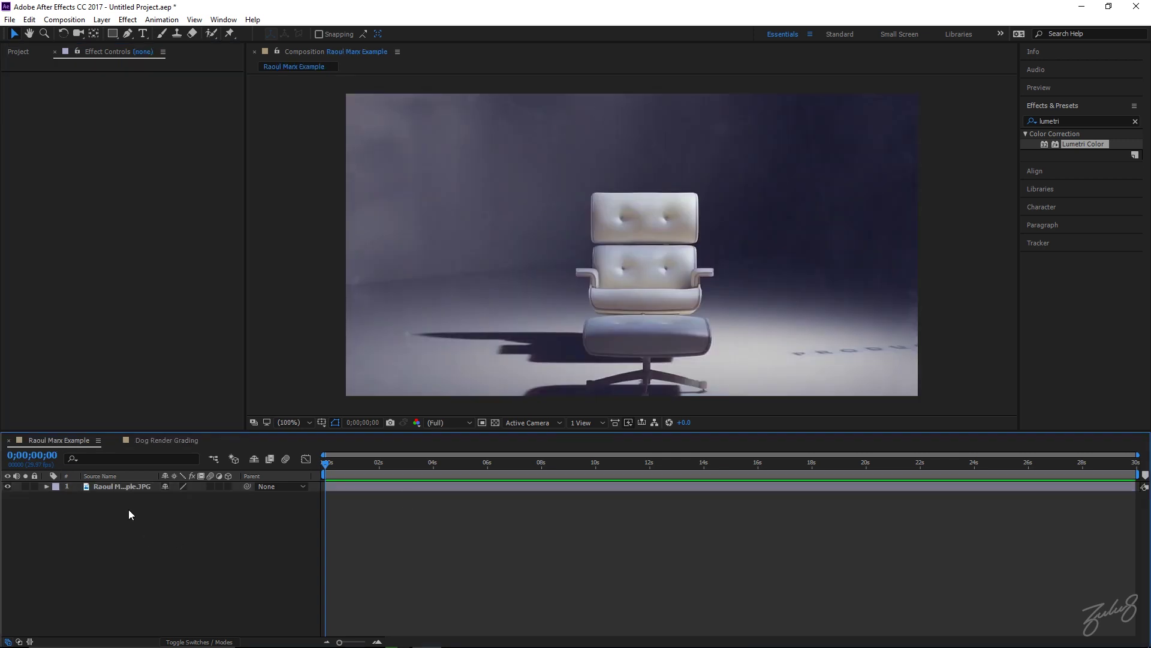
click(183, 440)
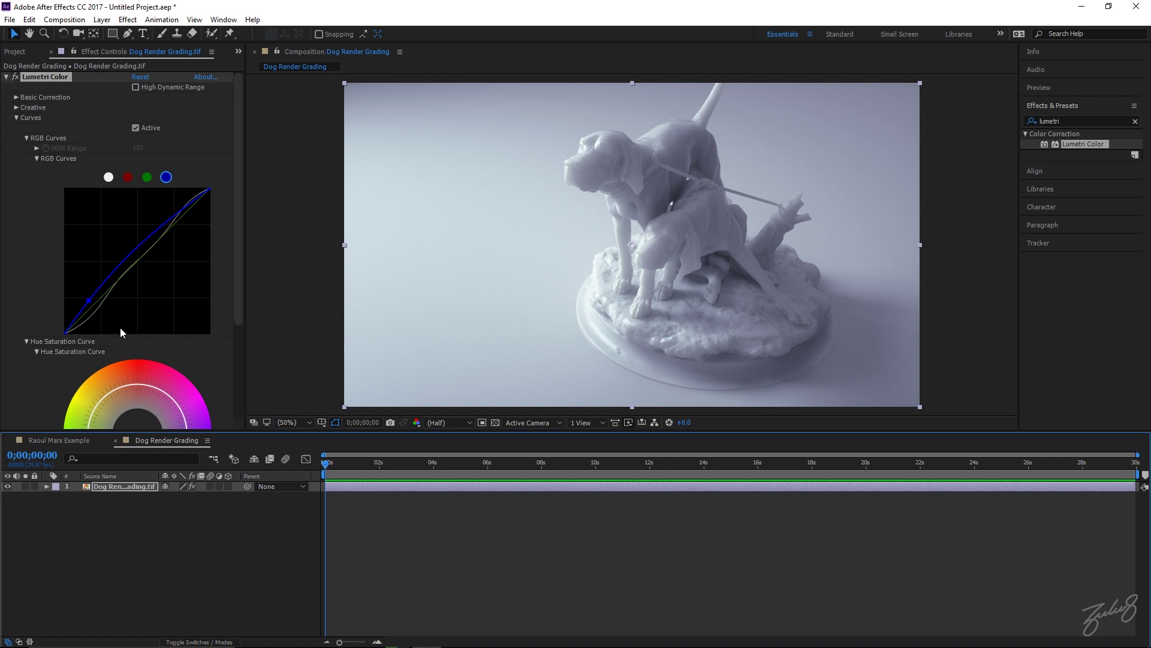
drag(89, 298, 86, 299)
drag(124, 259, 130, 271)
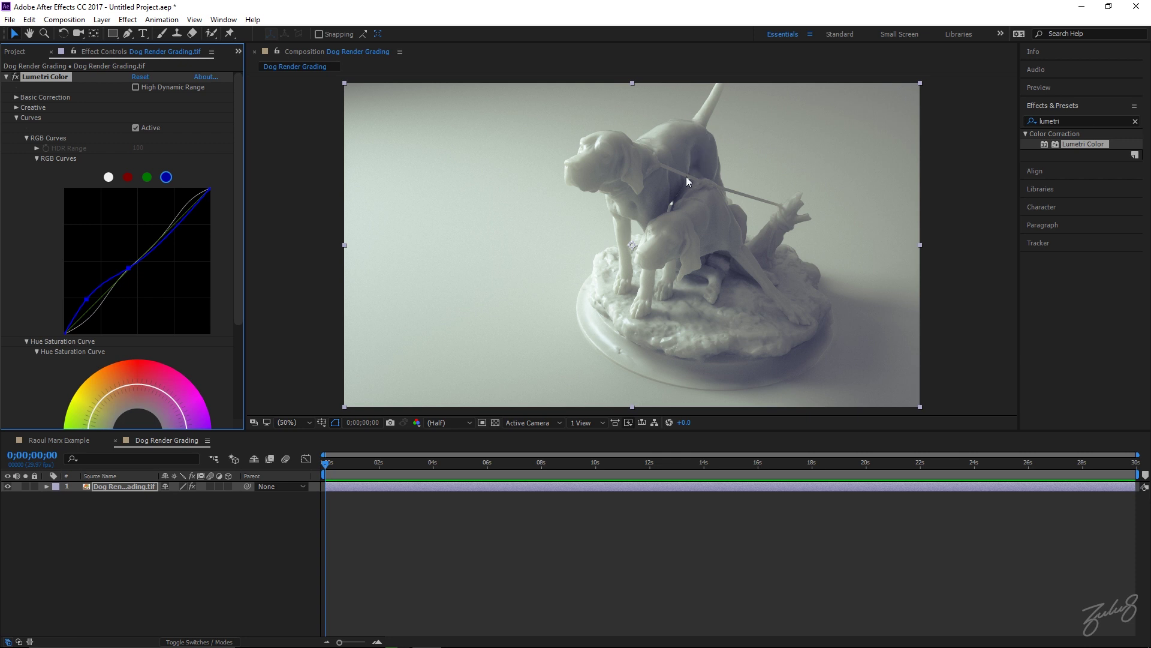
click(162, 236)
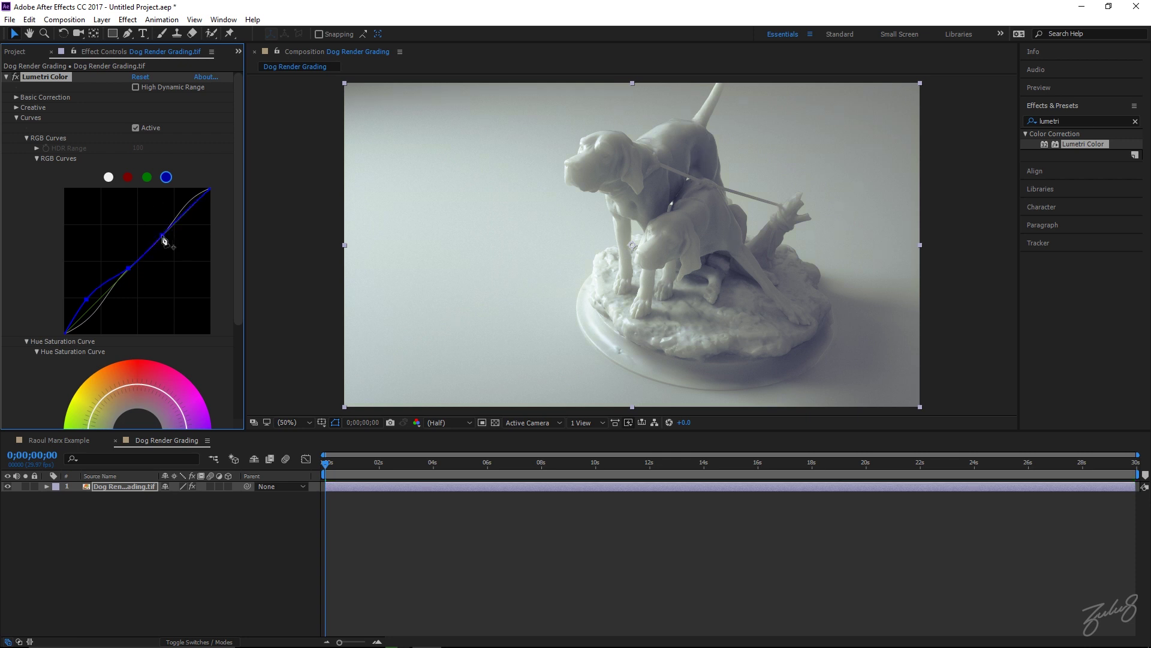
click(197, 206)
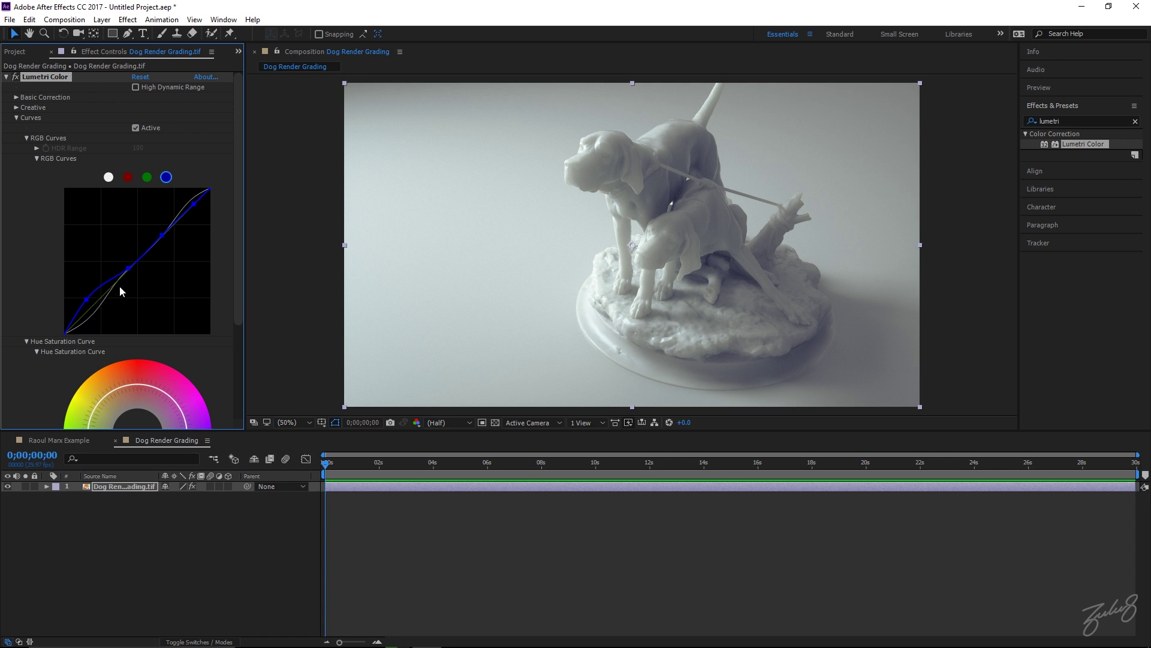
drag(65, 333, 93, 310)
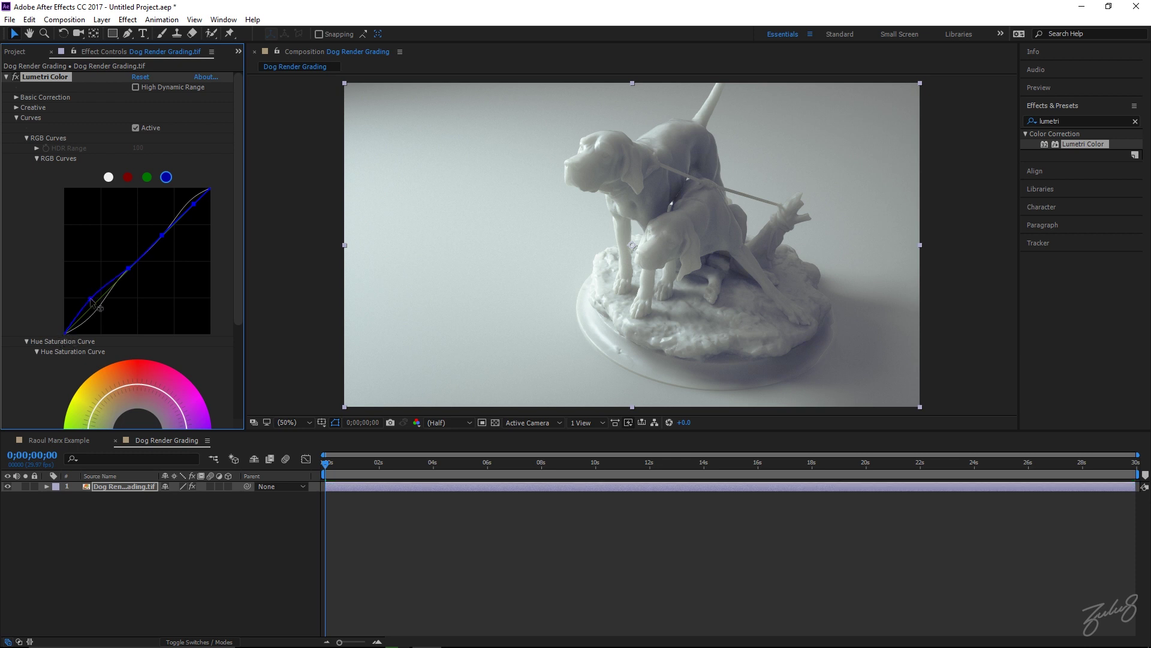
Step: Lower the green and red channel curves in the midtones to cool the image
click(150, 178)
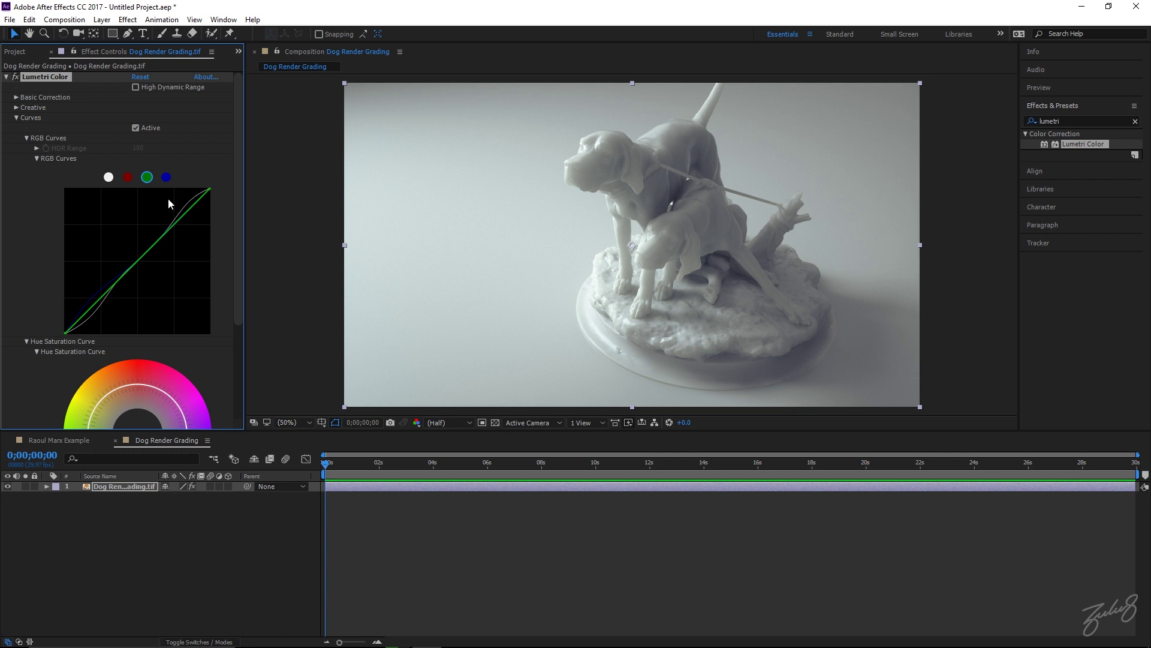
drag(142, 262, 143, 265)
click(129, 177)
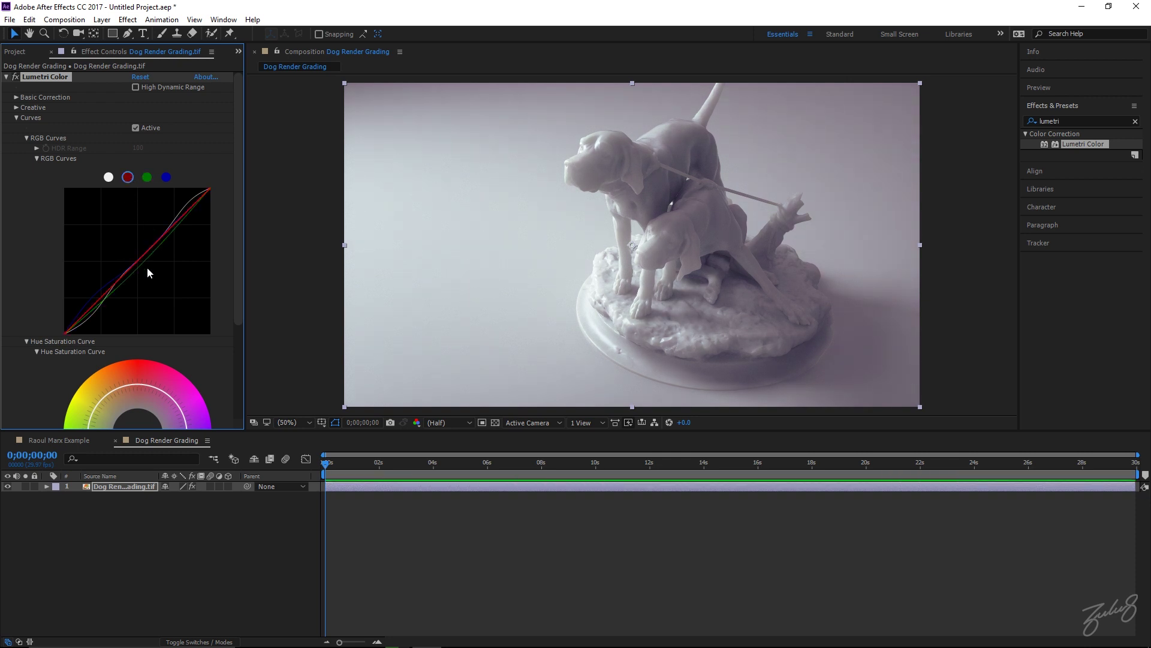
click(149, 178)
click(167, 177)
click(147, 177)
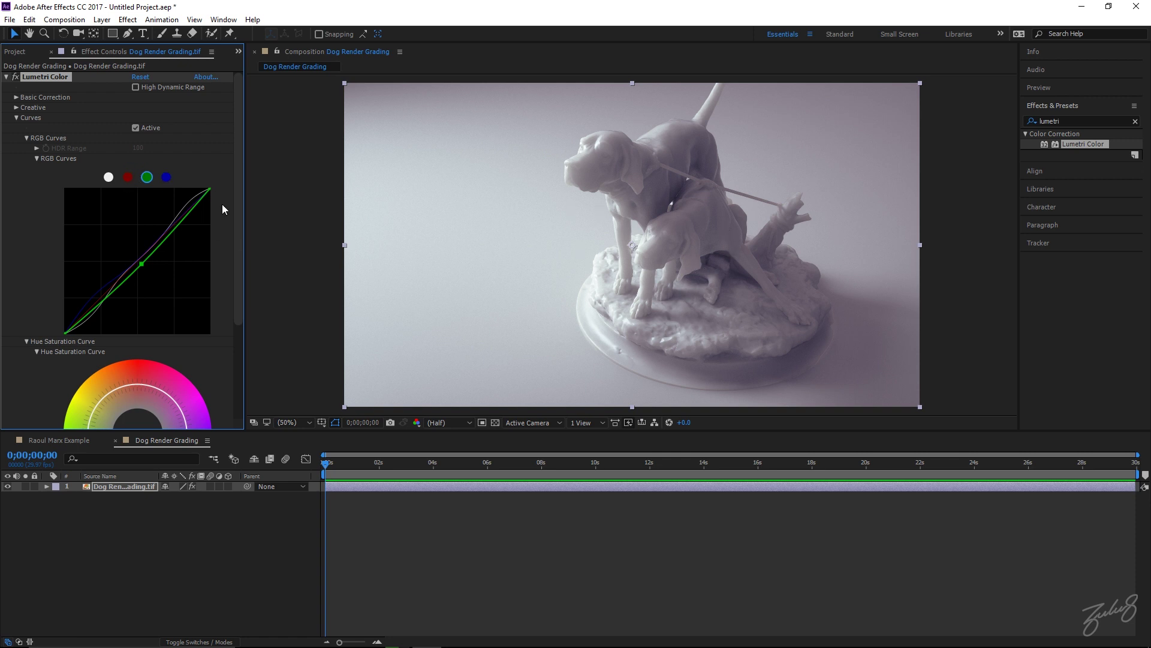
click(128, 177)
drag(135, 270, 145, 267)
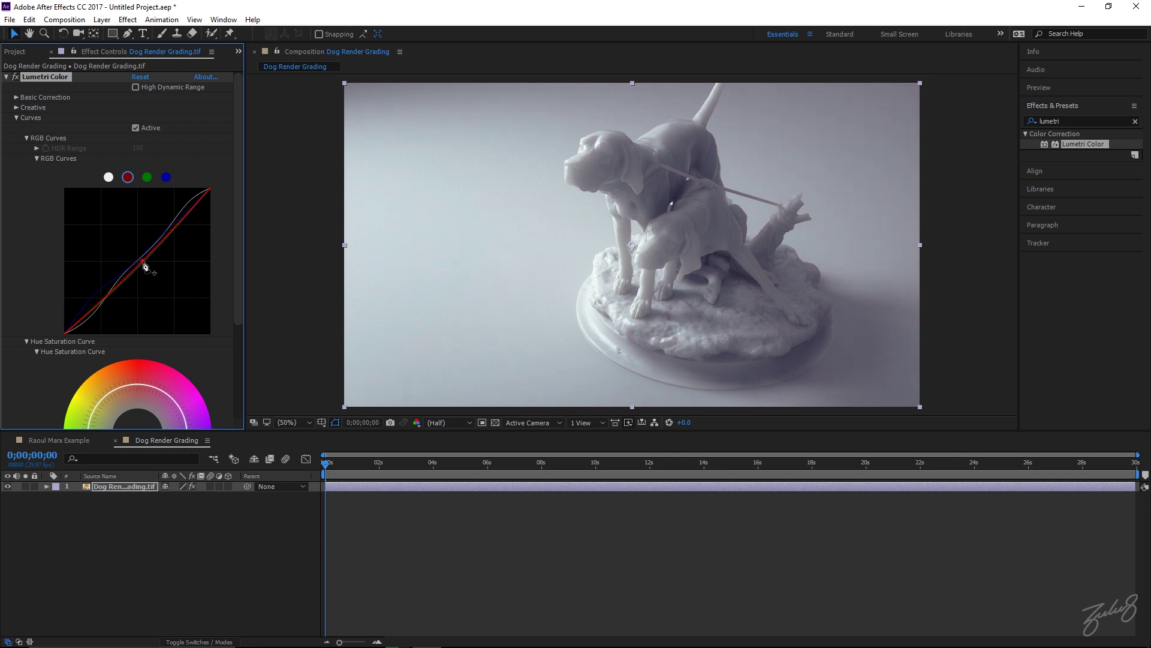
click(147, 177)
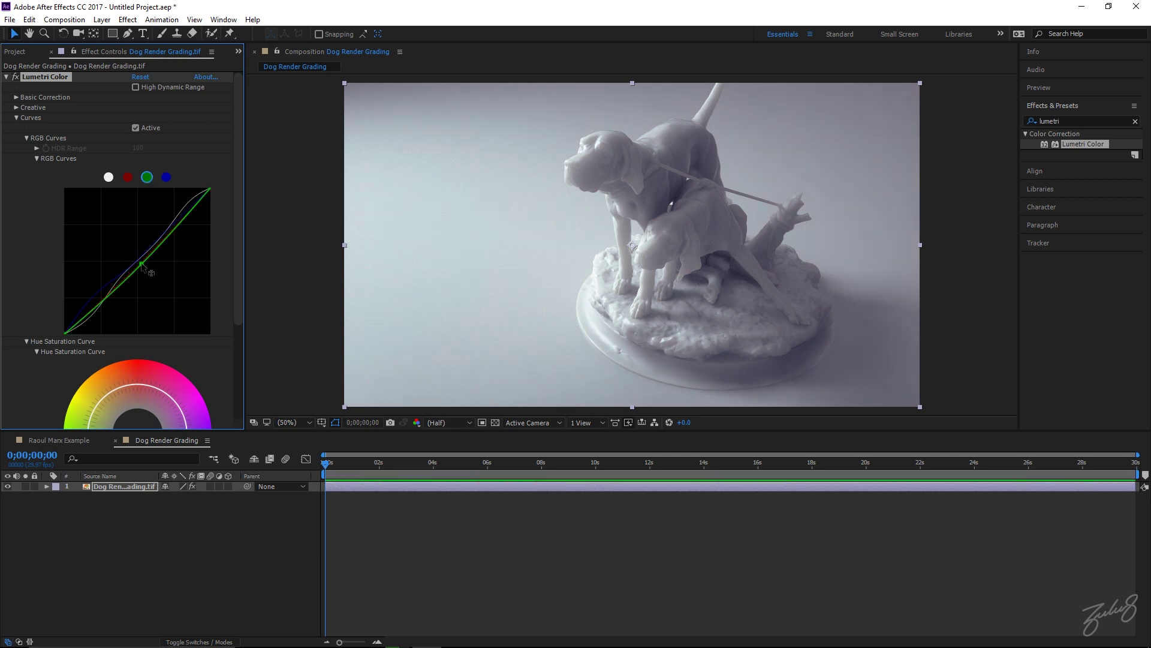
drag(142, 264, 144, 266)
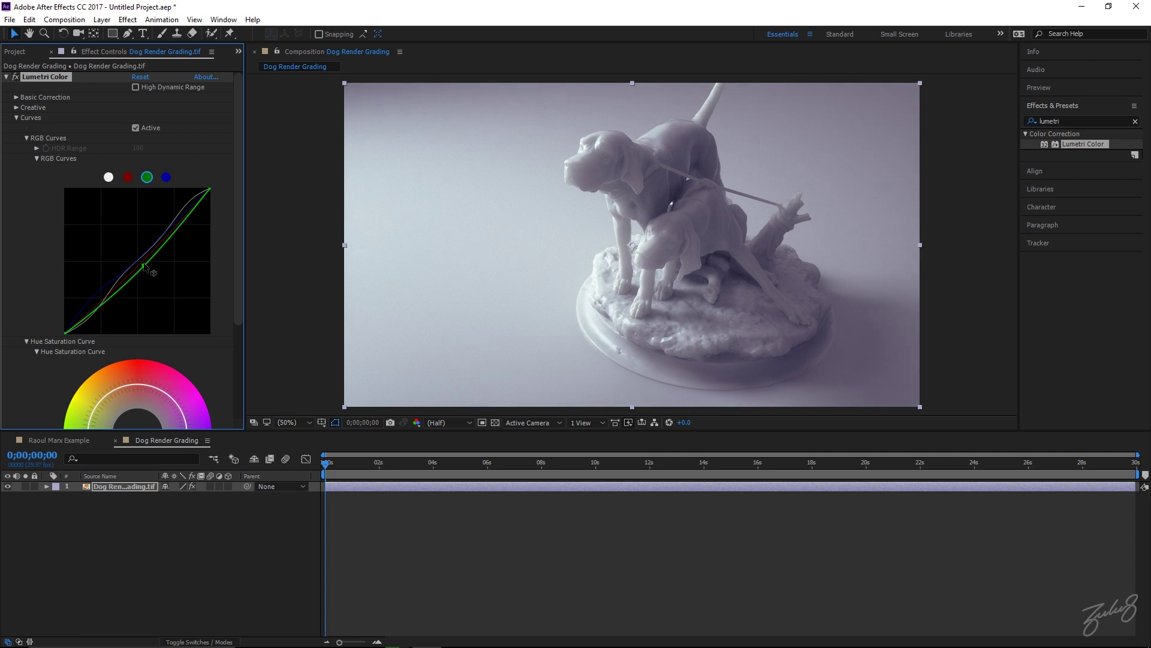
click(128, 177)
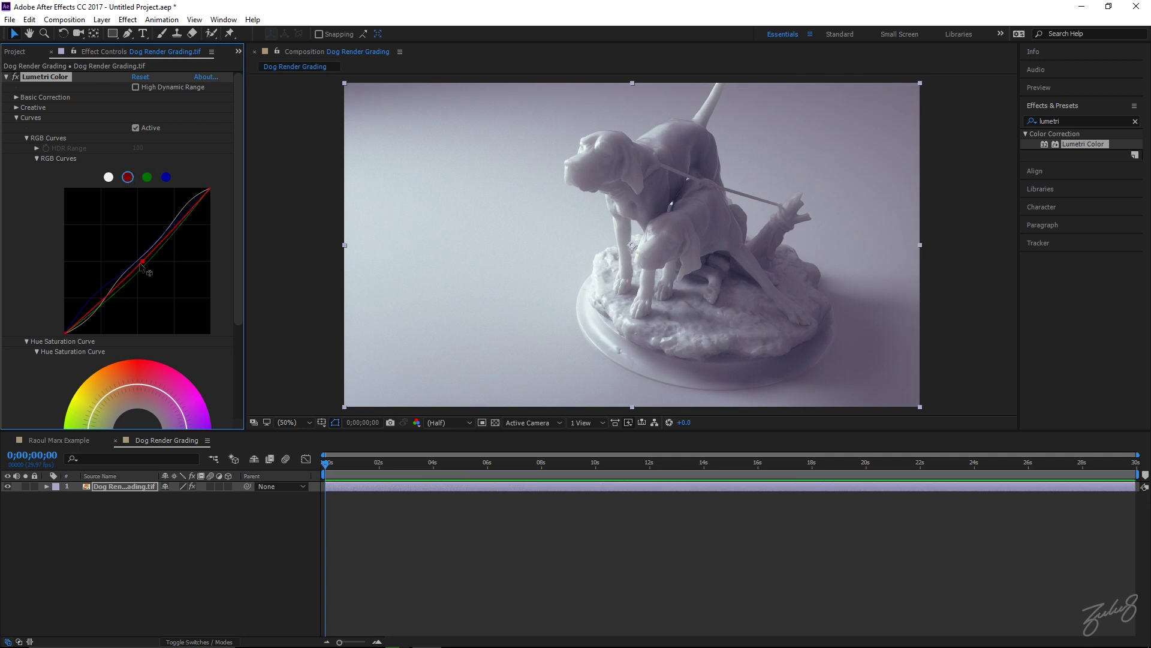
drag(145, 266, 141, 263)
Step: Pull blue and green down in the highlights and reshape the green curve's midtones and shadows
click(167, 177)
drag(194, 205, 198, 210)
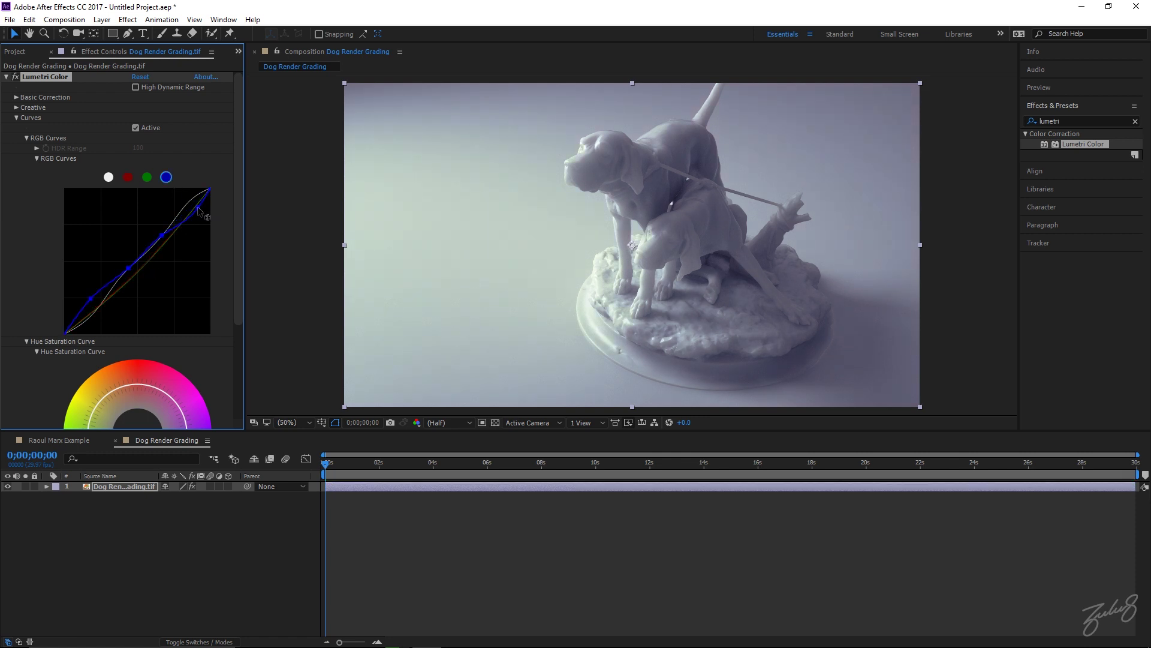
click(147, 177)
drag(198, 202, 201, 206)
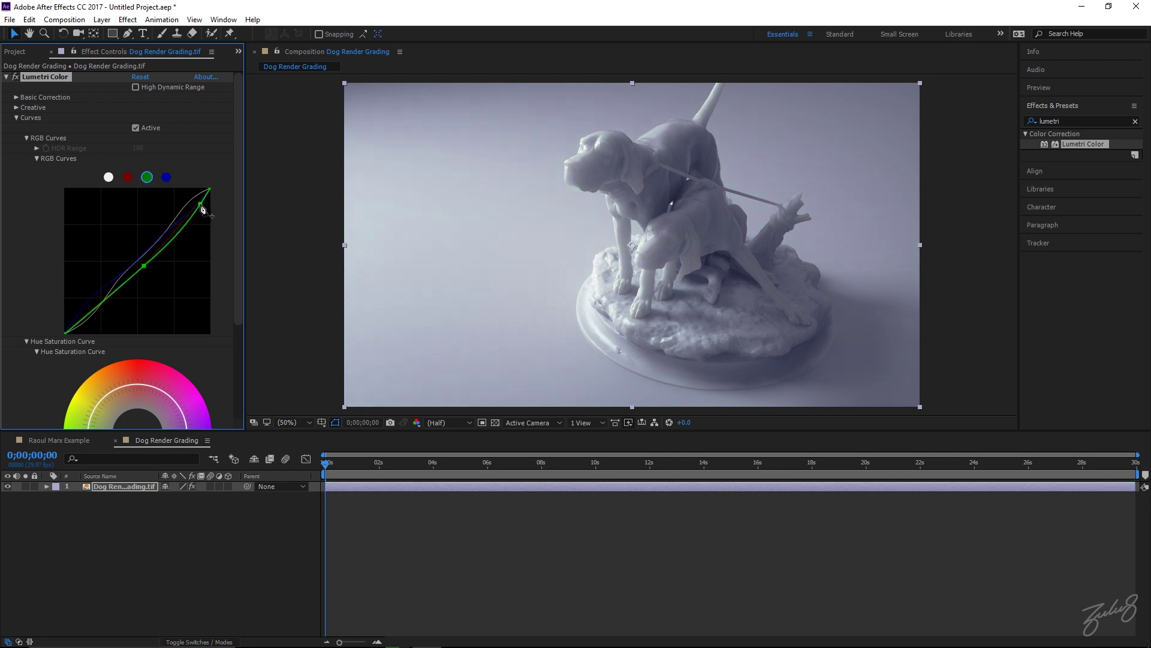
drag(143, 265, 139, 263)
drag(98, 303, 99, 306)
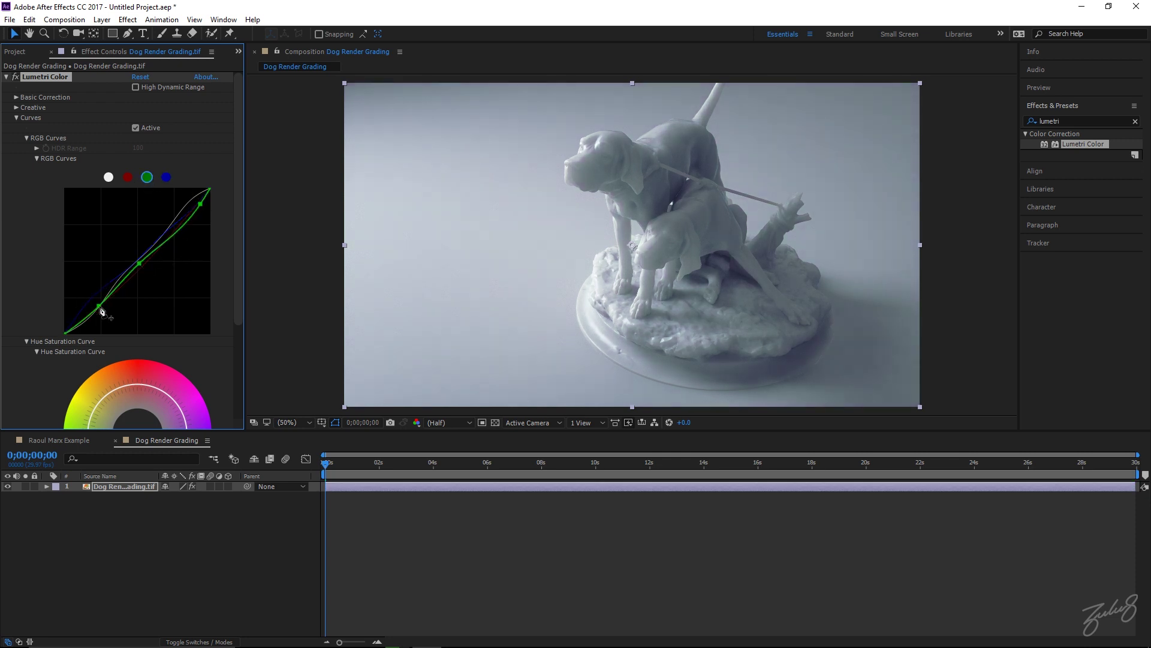
drag(139, 264, 143, 264)
drag(200, 206, 203, 203)
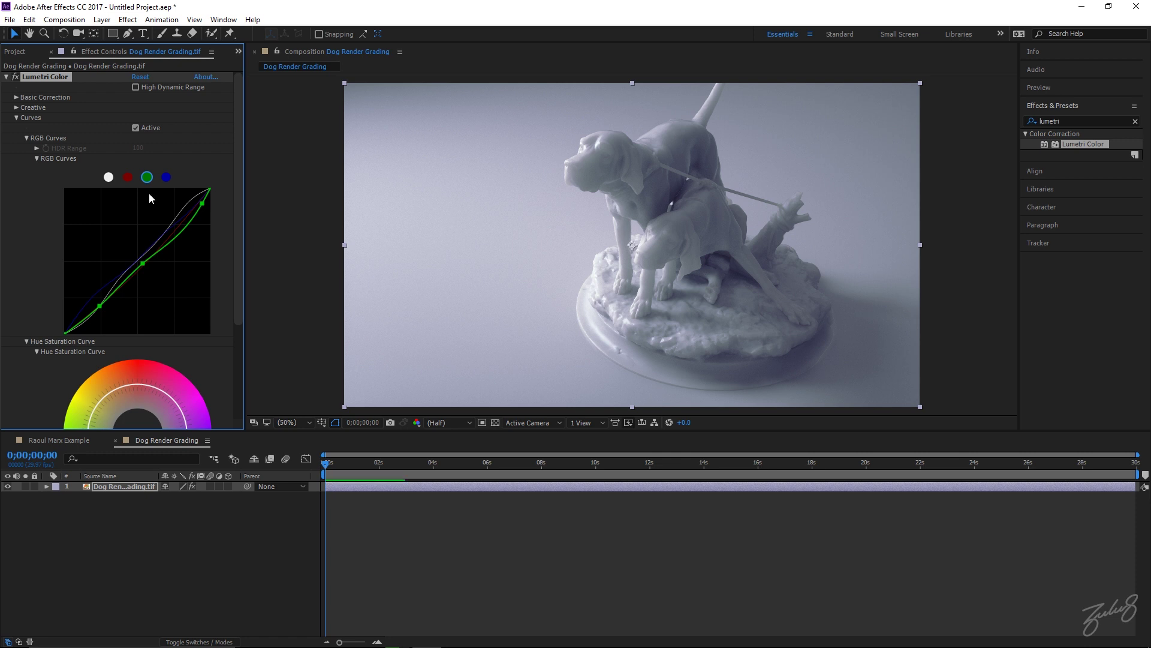
Step: Add red curve points to warm the highlights, then raise green highlights to neutralise the pink tint
click(128, 177)
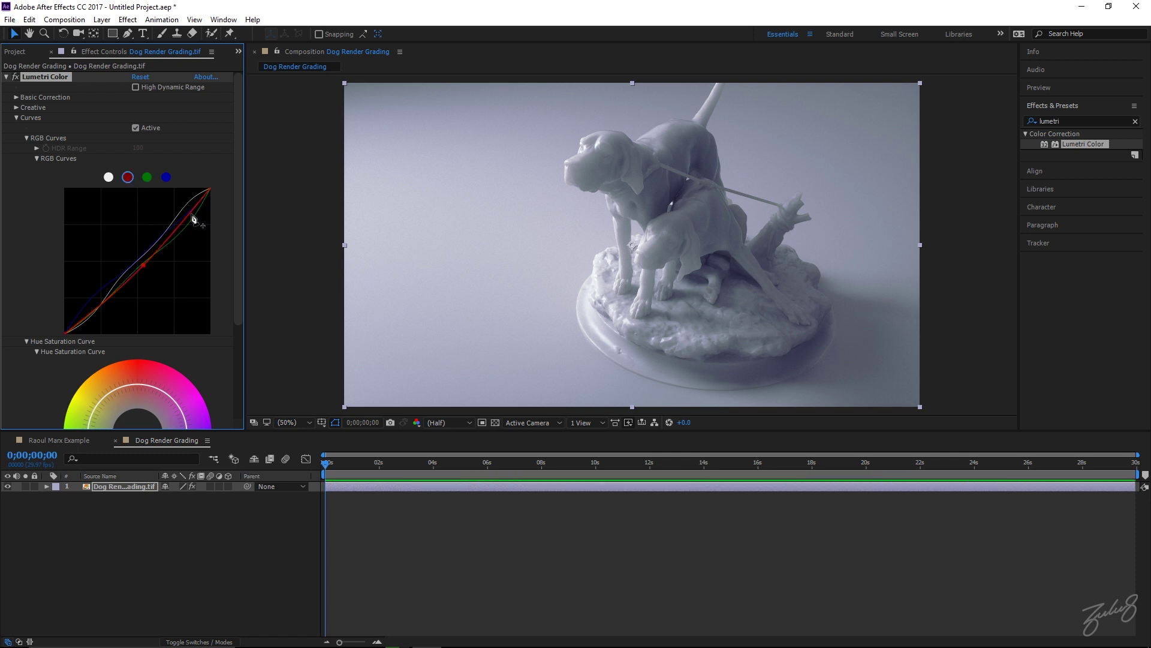
drag(193, 219, 193, 216)
drag(144, 265, 143, 264)
drag(95, 311, 98, 314)
drag(190, 211, 190, 202)
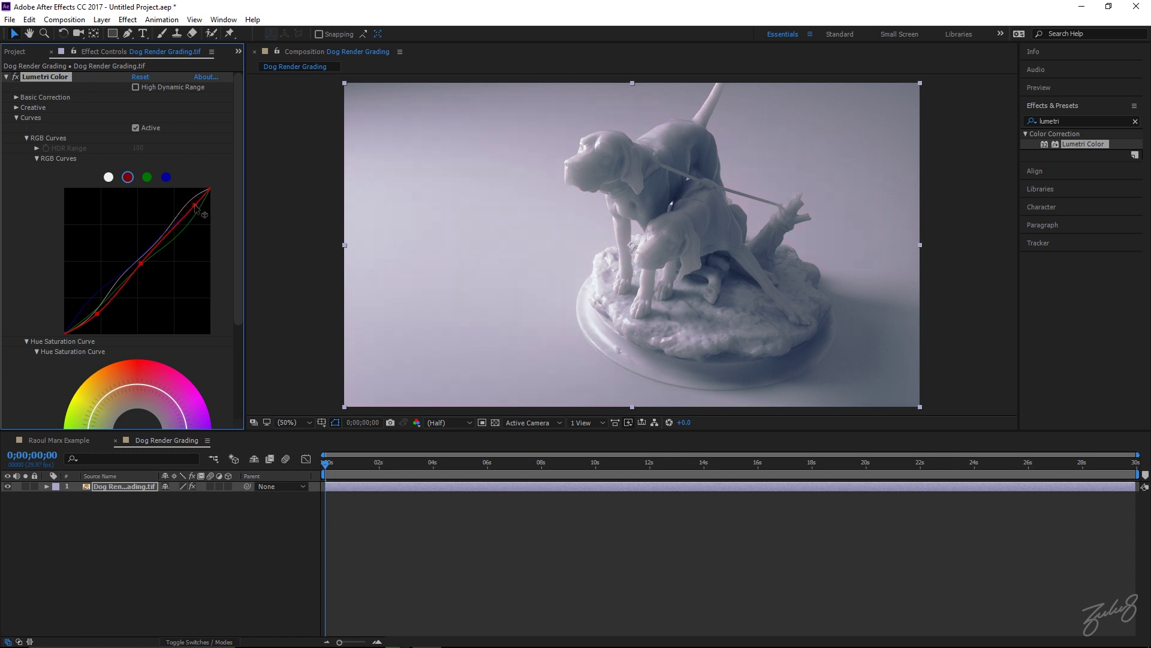
click(146, 177)
drag(202, 203, 200, 205)
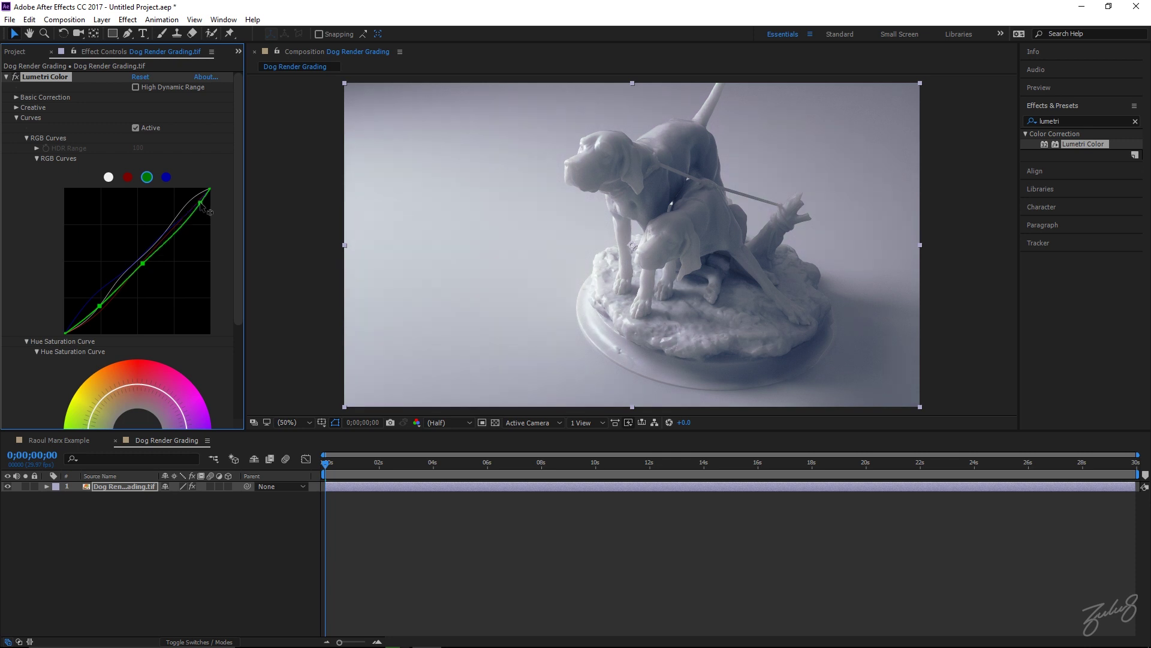
Step: Pull blue out of the highlights, comparing the grade on/off and against the chair reference
click(17, 76)
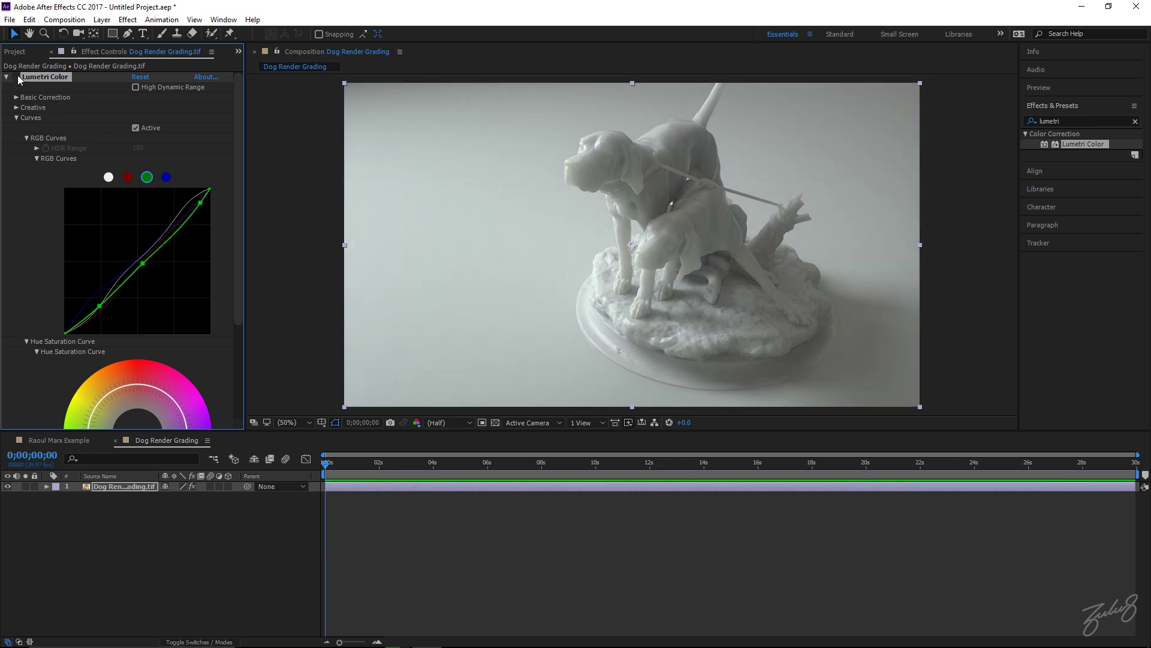
click(16, 77)
click(17, 77)
click(16, 77)
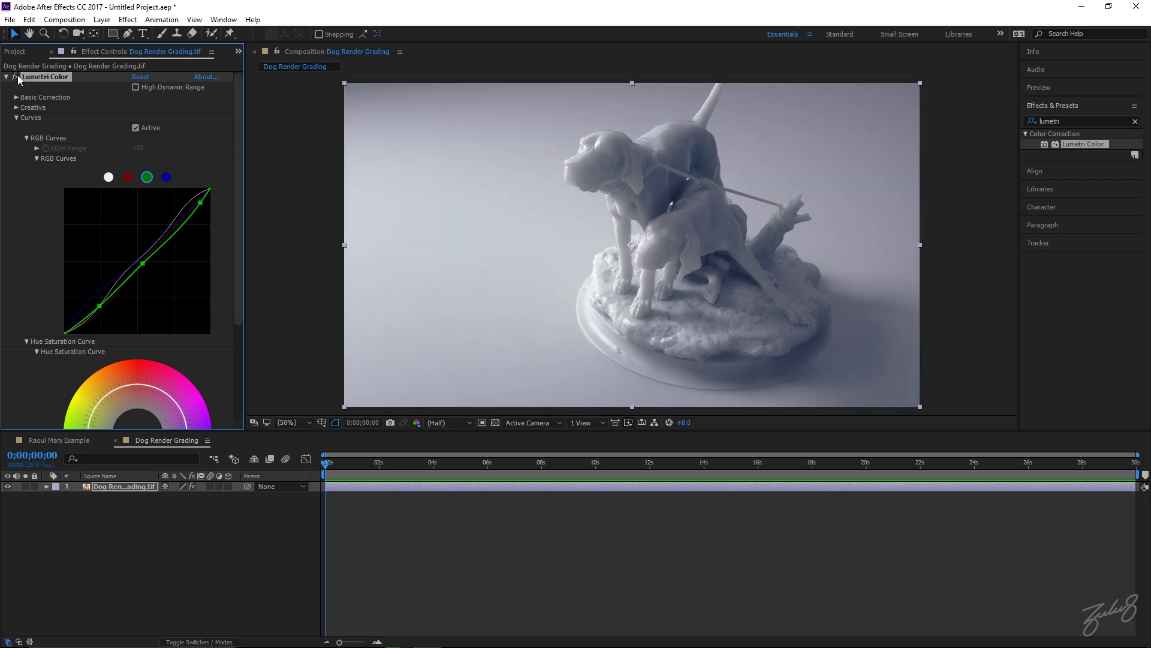
click(166, 177)
drag(190, 202, 198, 213)
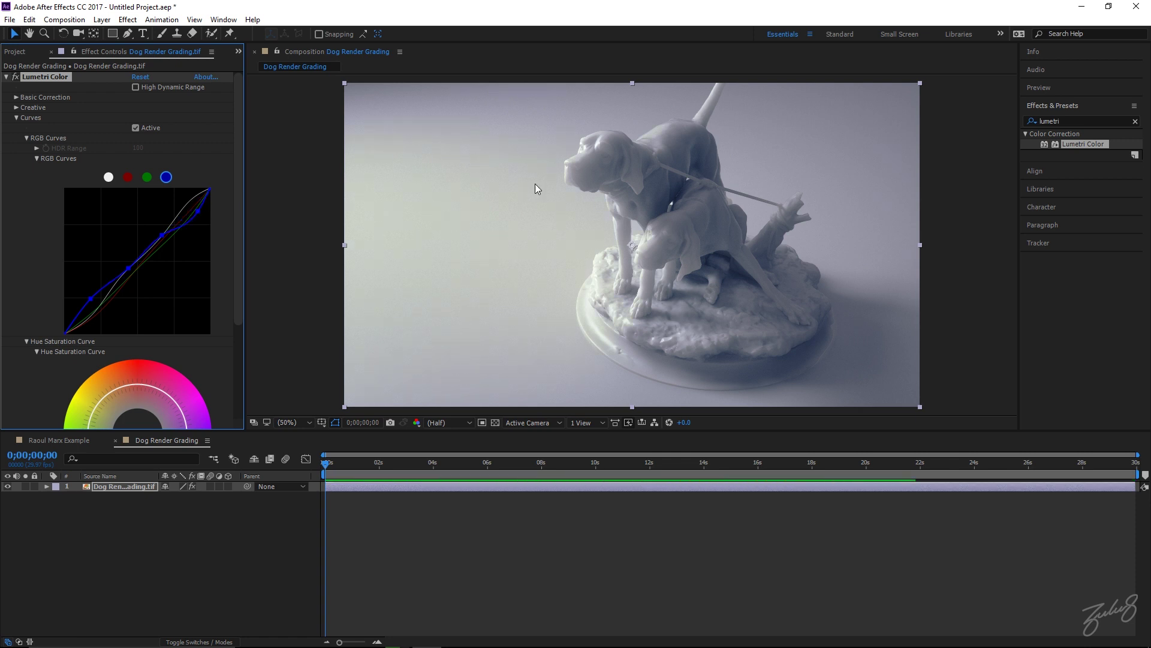
click(85, 442)
click(144, 441)
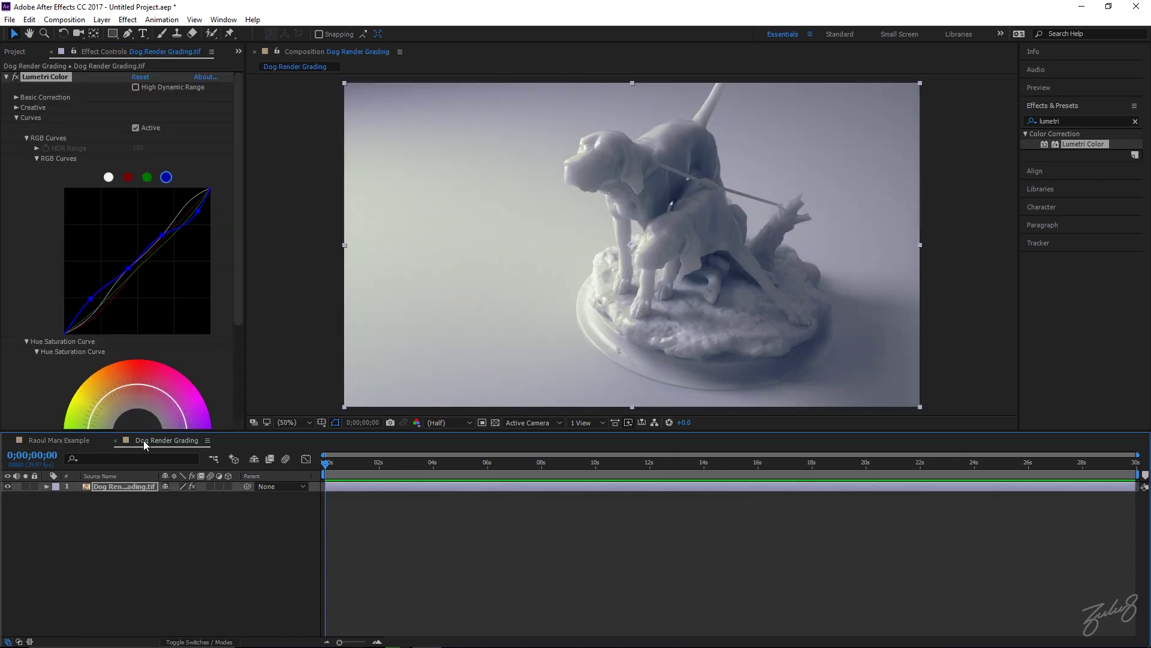
click(81, 440)
click(166, 442)
click(63, 438)
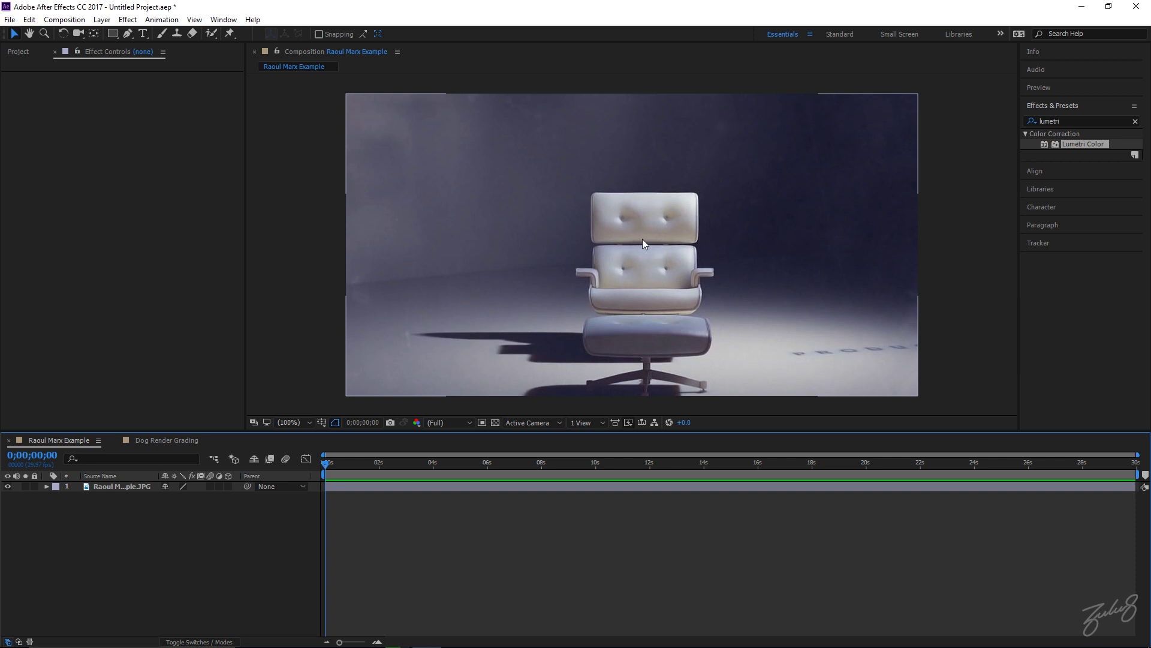
click(169, 440)
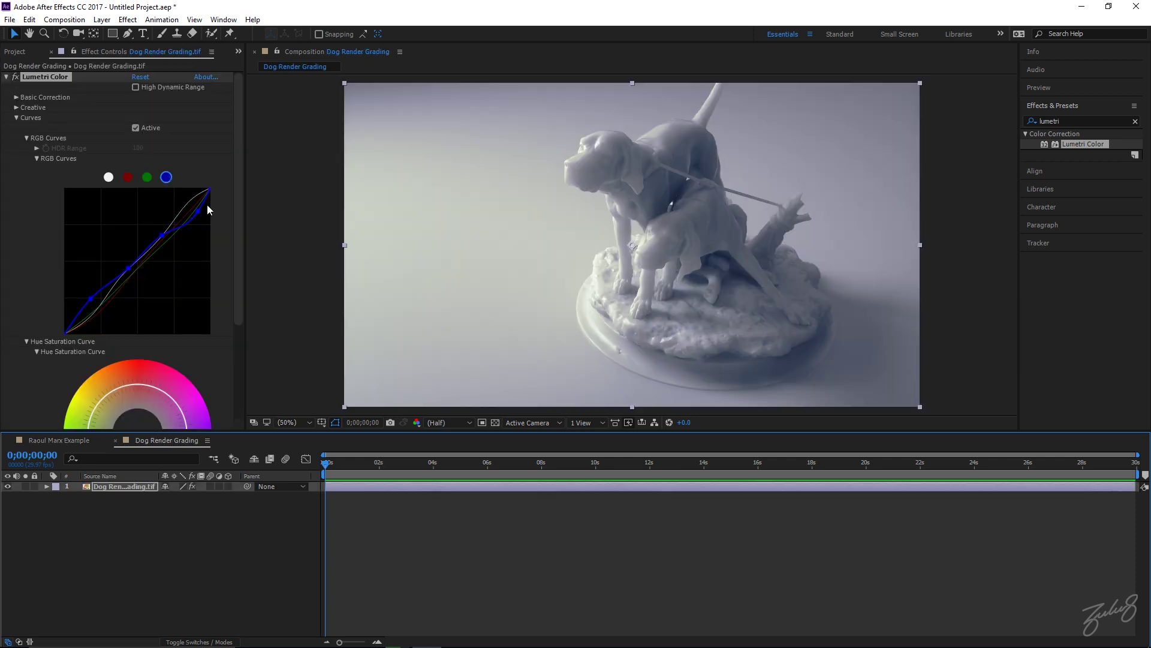
Step: Bend the green curve near its top and lower the blue curve's shadow point, checking the chair reference
click(147, 177)
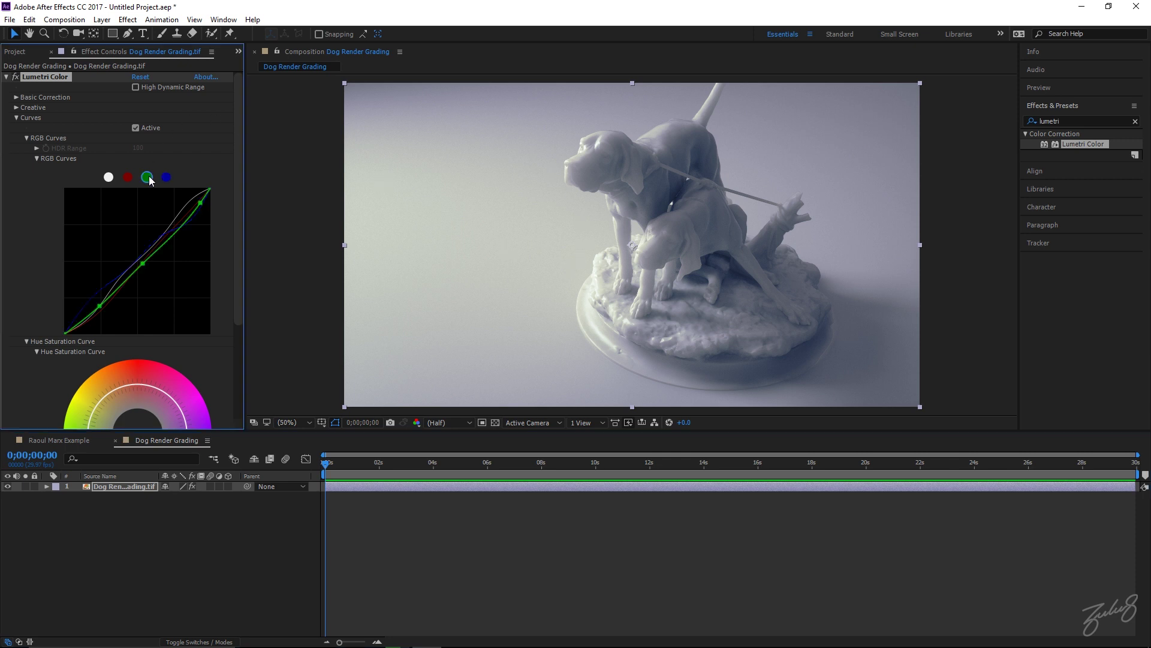
drag(200, 199, 200, 205)
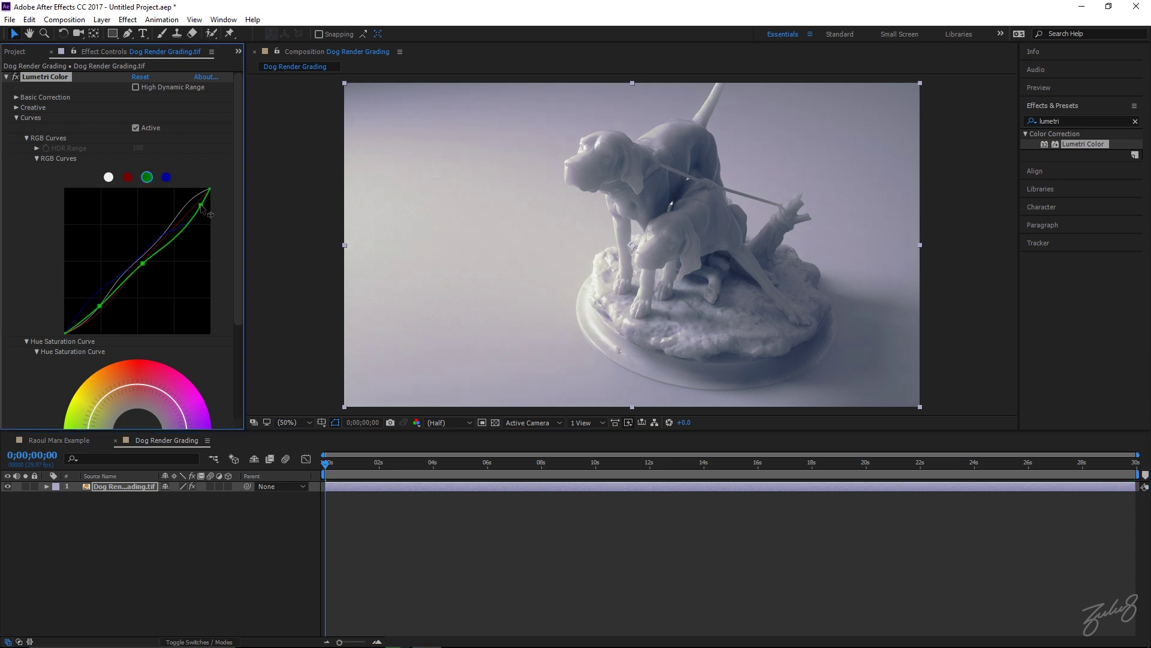
click(166, 177)
drag(90, 298, 91, 306)
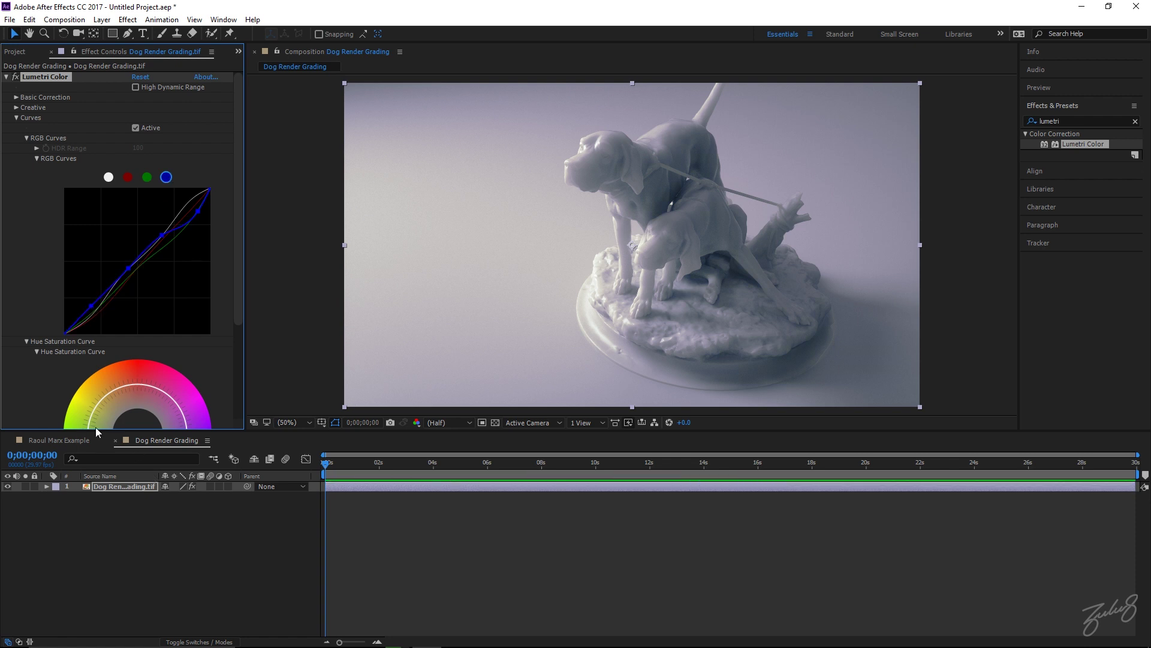
click(90, 438)
click(152, 438)
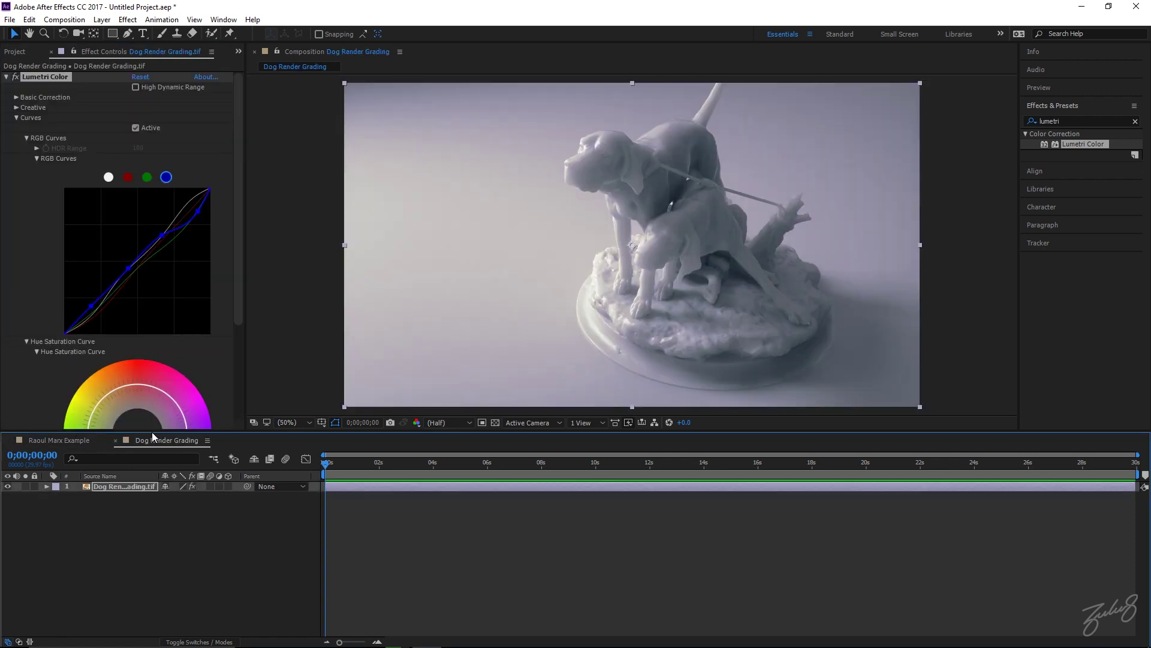
click(86, 440)
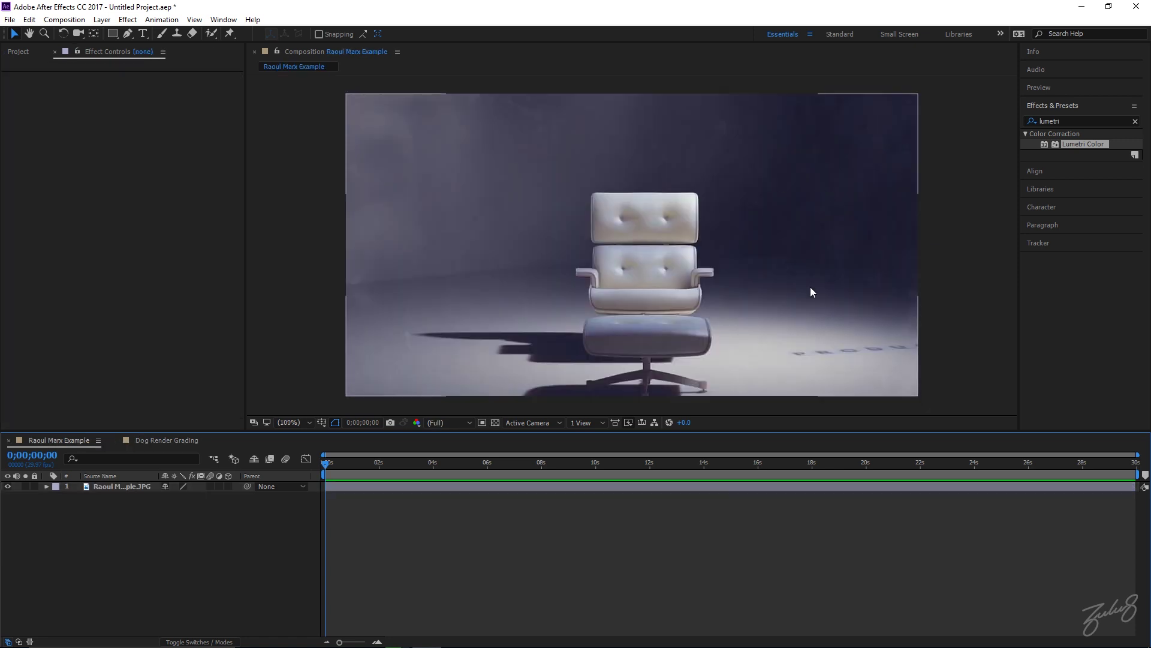
click(180, 441)
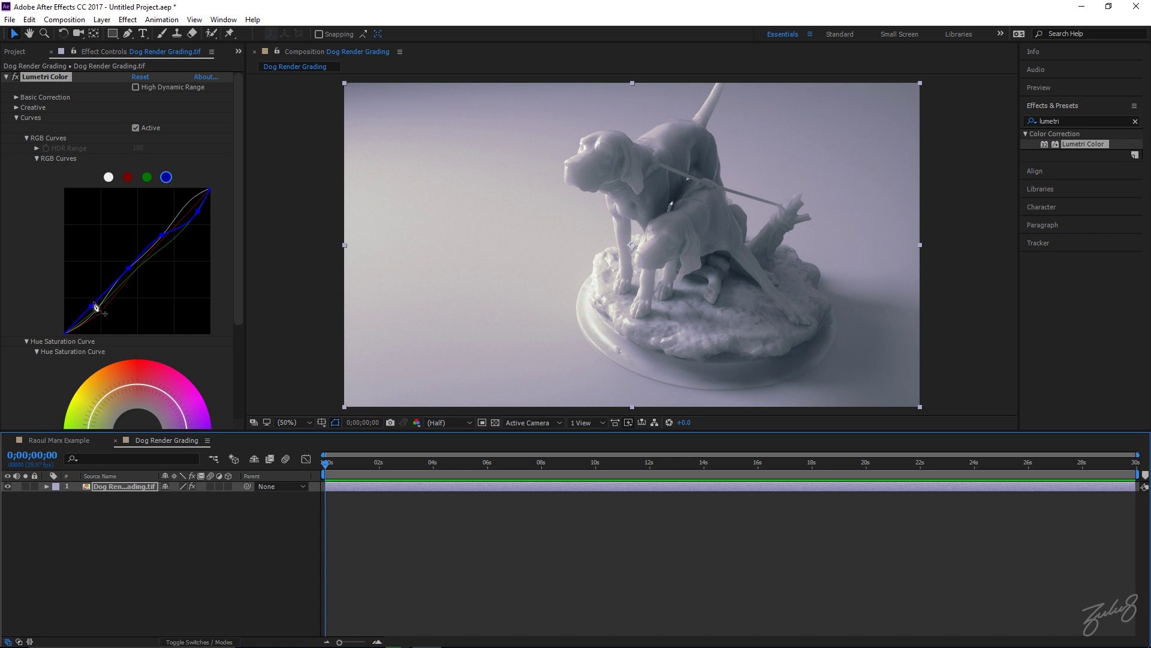
click(52, 441)
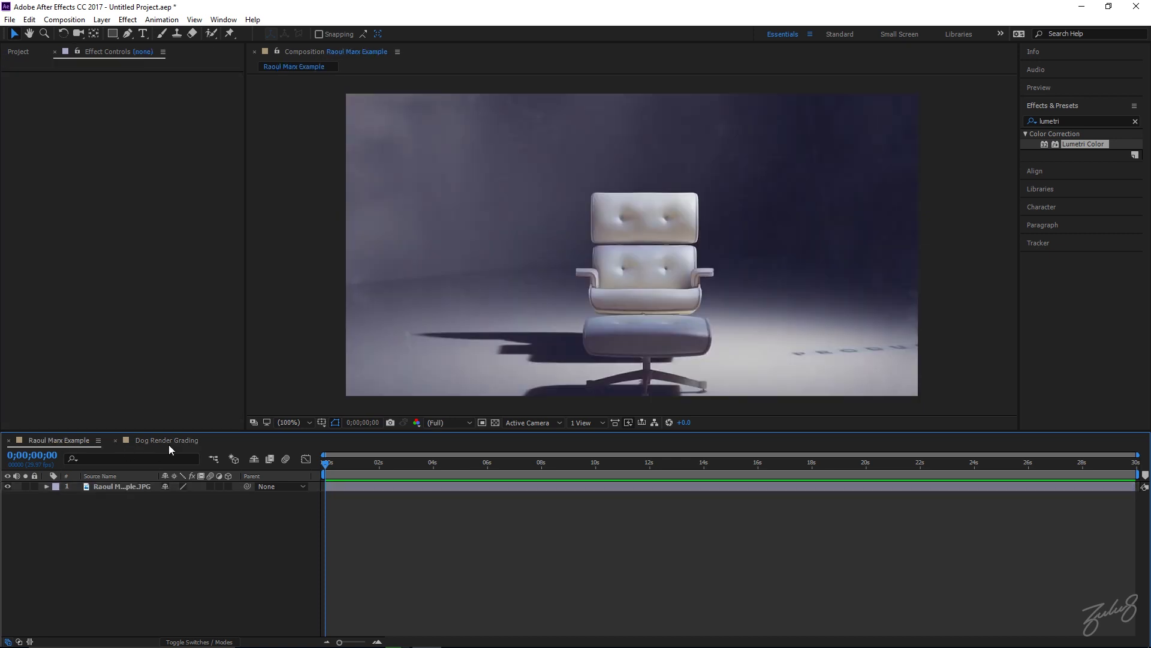
click(169, 442)
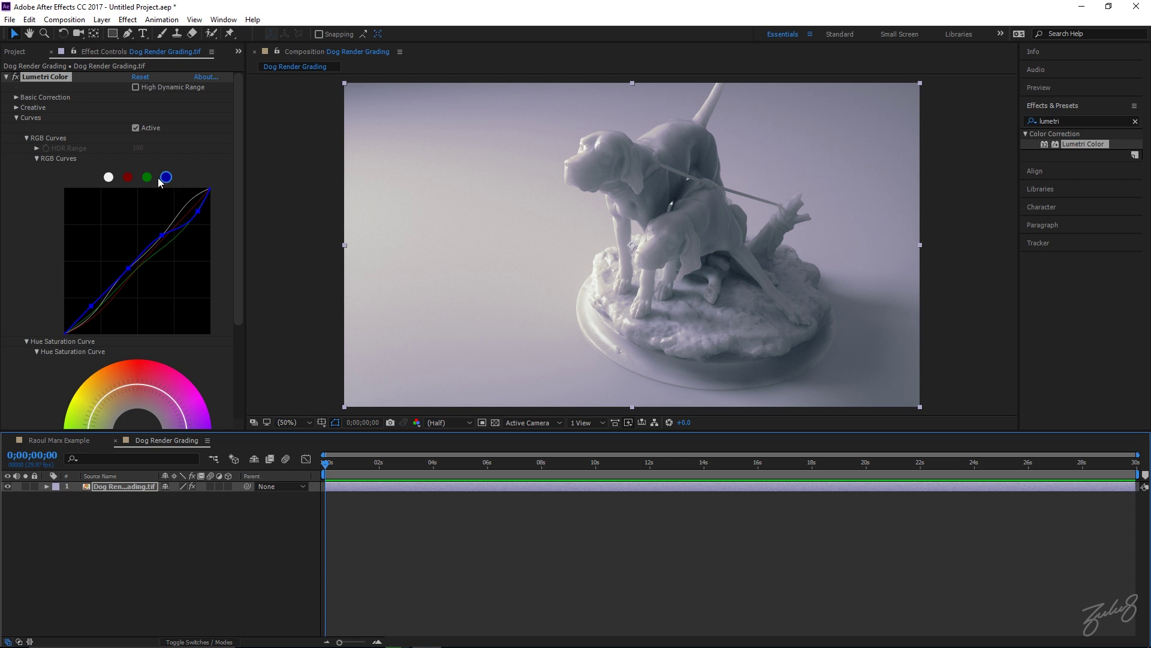
Step: Nudge the blue curve's middle point slightly lower and toggle Lumetri Color to judge the change
click(164, 241)
drag(163, 240, 165, 244)
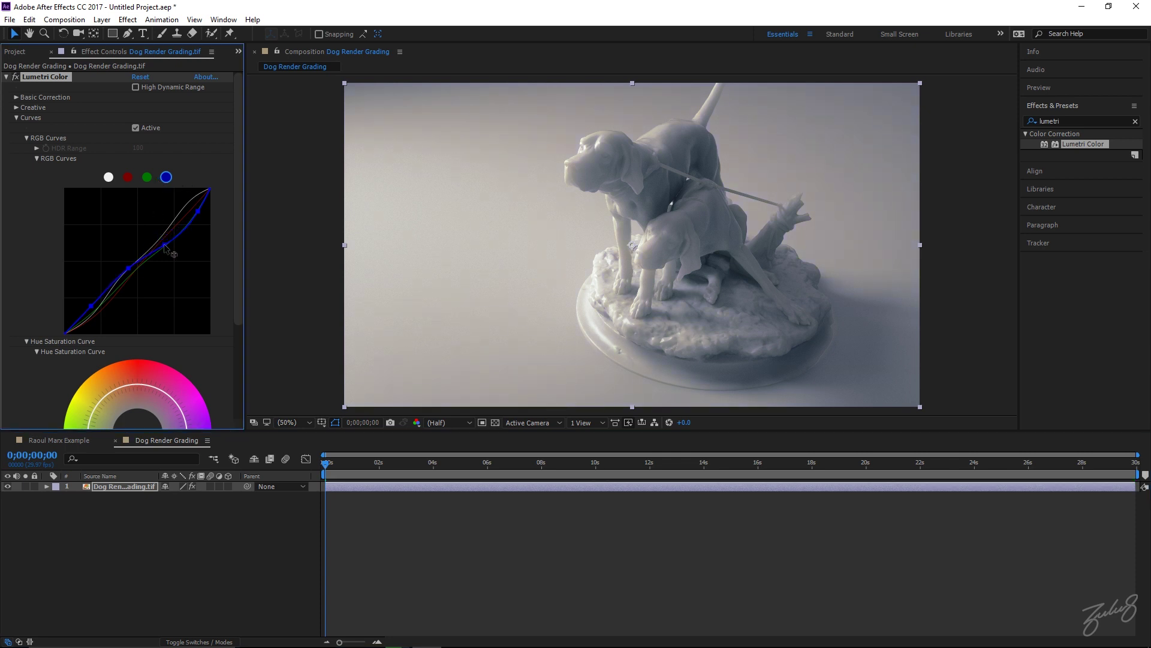
click(16, 78)
click(16, 78)
click(17, 79)
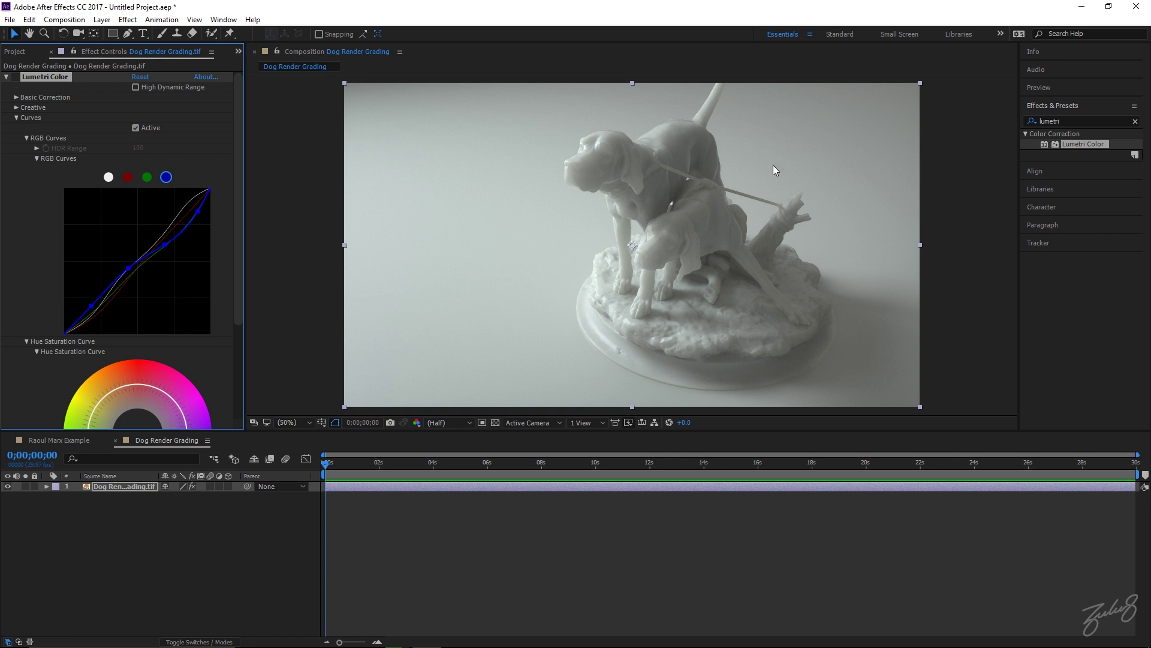
click(15, 77)
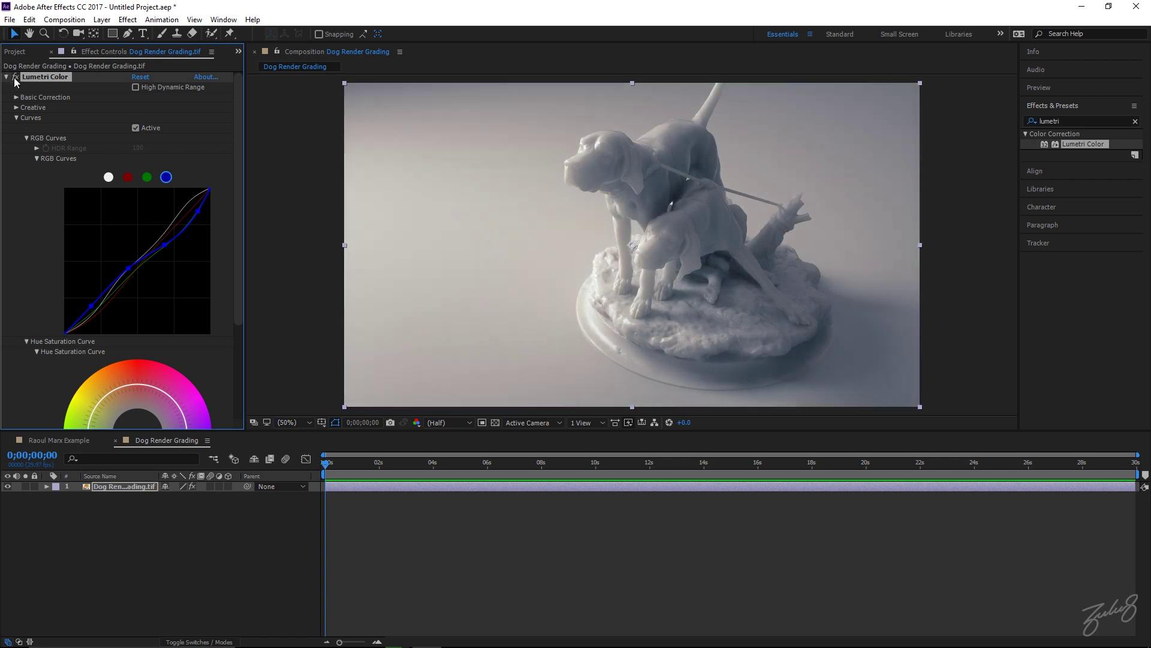
click(15, 77)
click(15, 78)
click(15, 78)
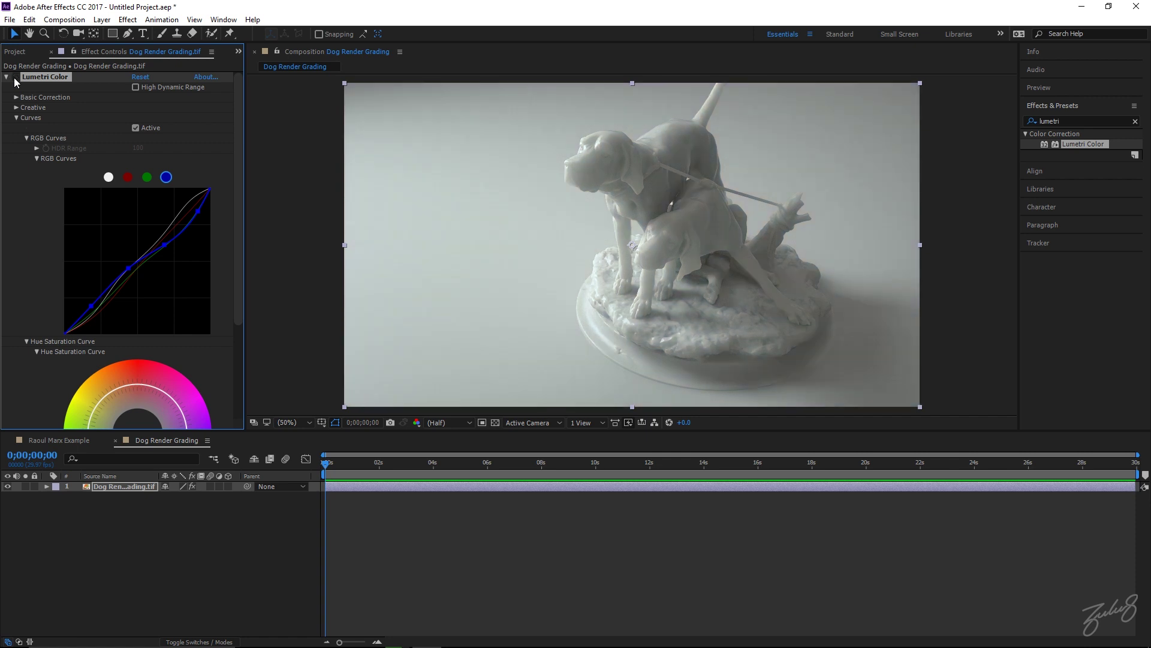
click(15, 78)
Step: Compare the graded dog render with Lumetri off and on and against the chair reference
click(15, 78)
click(15, 78)
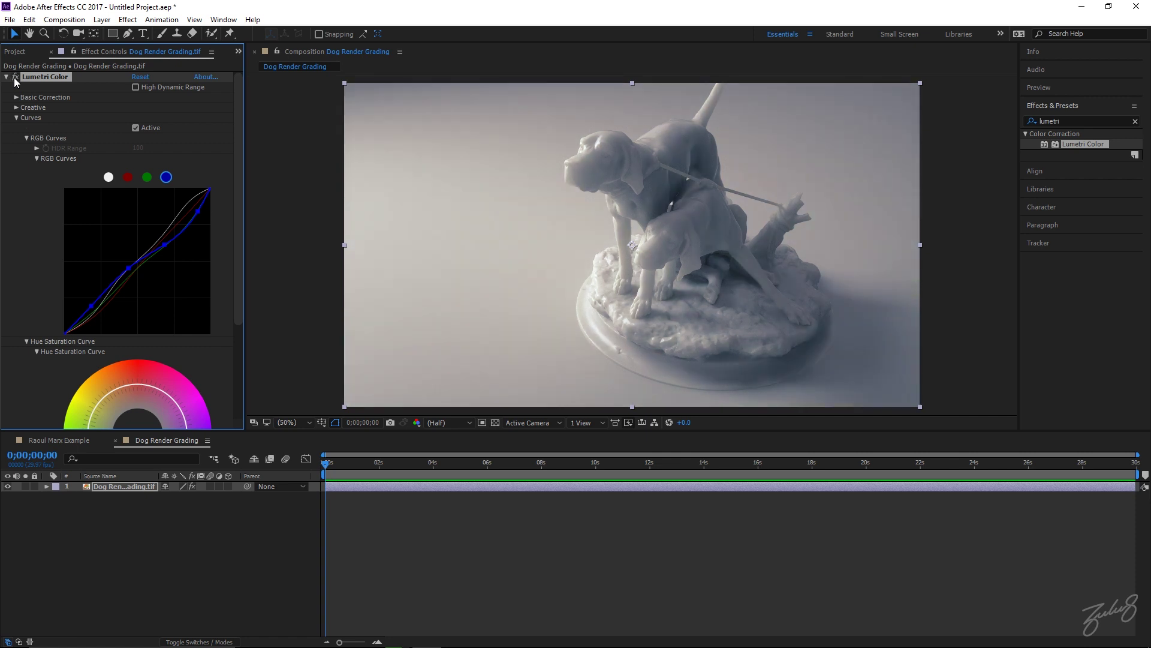
click(15, 78)
click(15, 78)
click(66, 441)
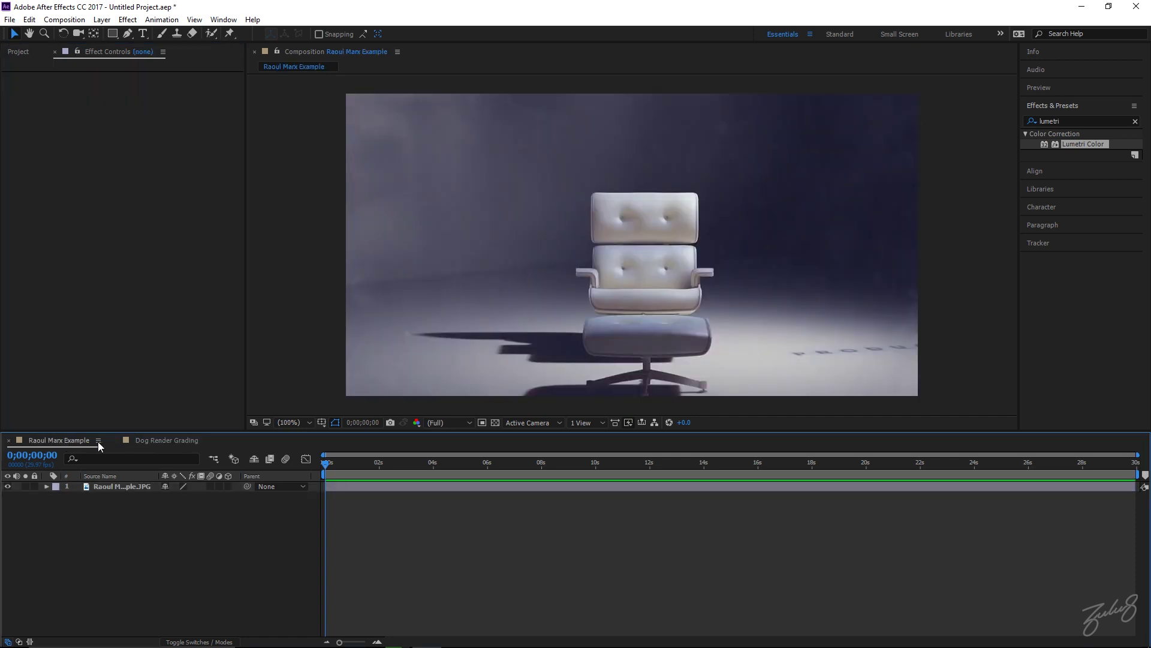
click(159, 441)
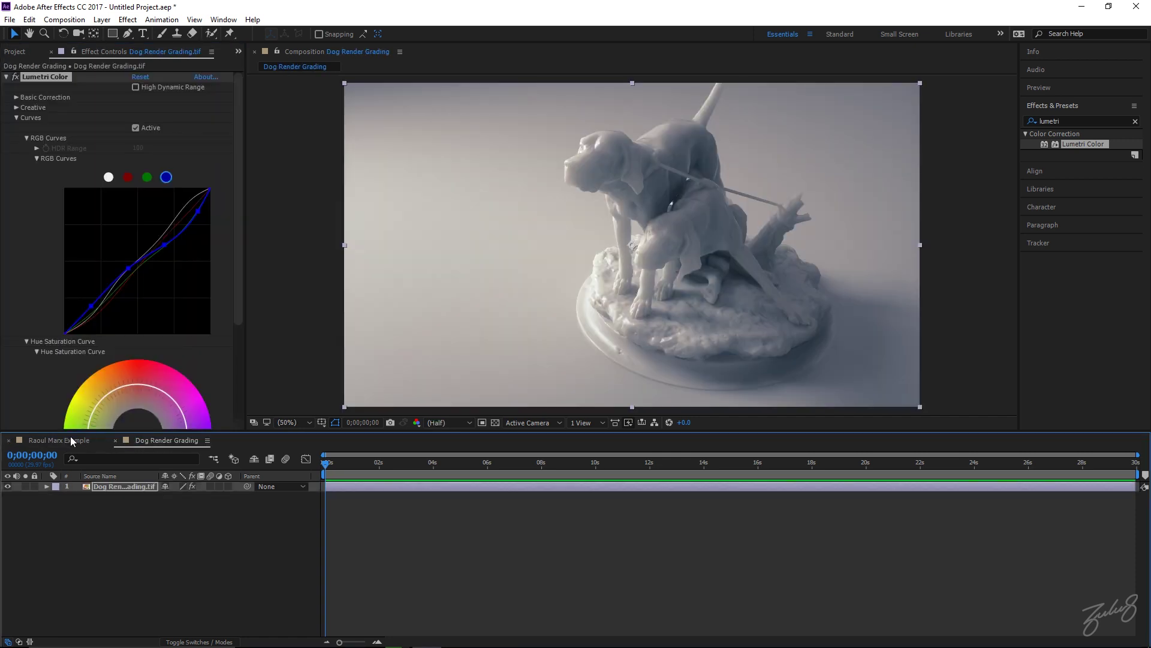
click(70, 440)
click(158, 441)
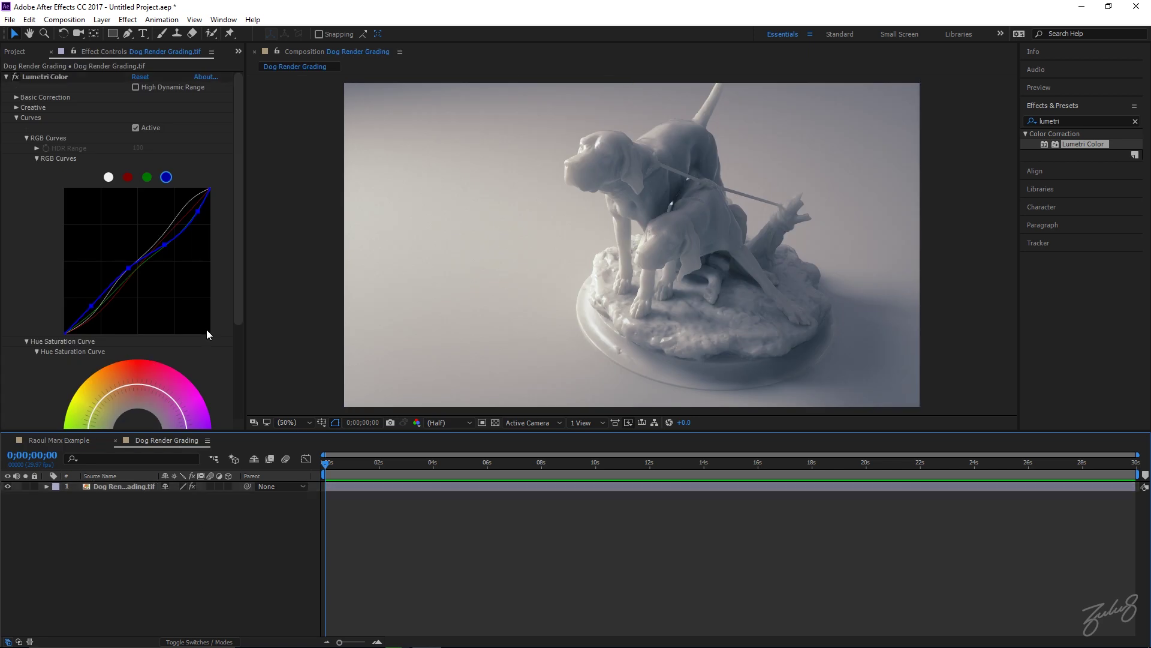
click(165, 180)
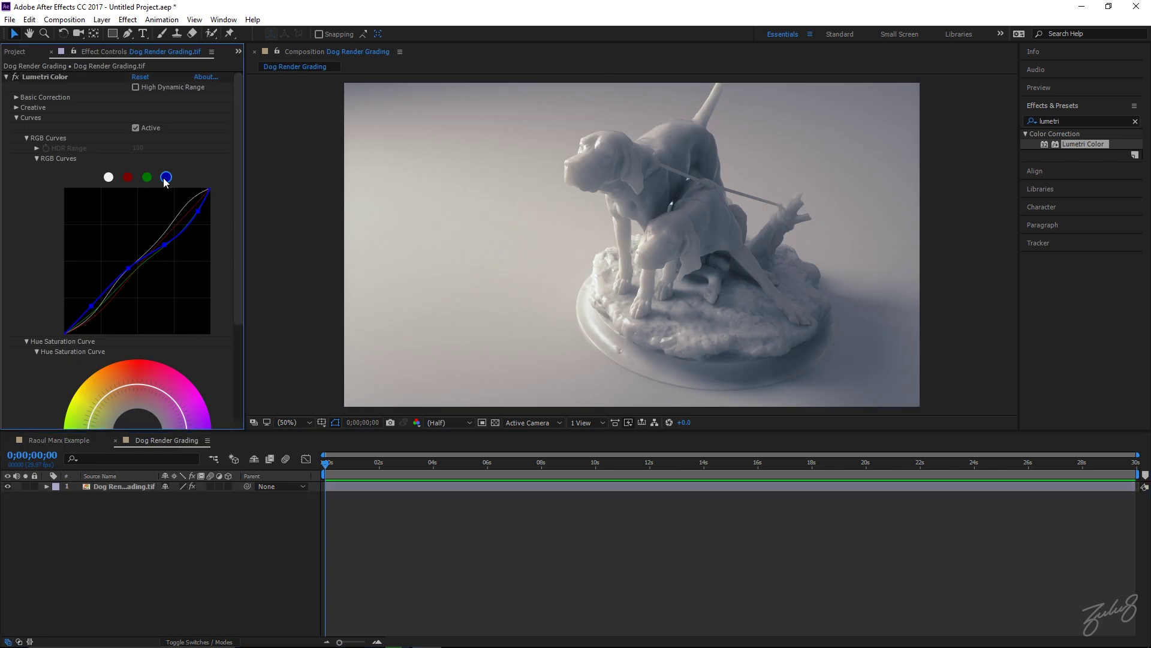
Step: Expand Lumetri Color's Creative section, then bring the Cinema 4D dog scene to the front
click(17, 107)
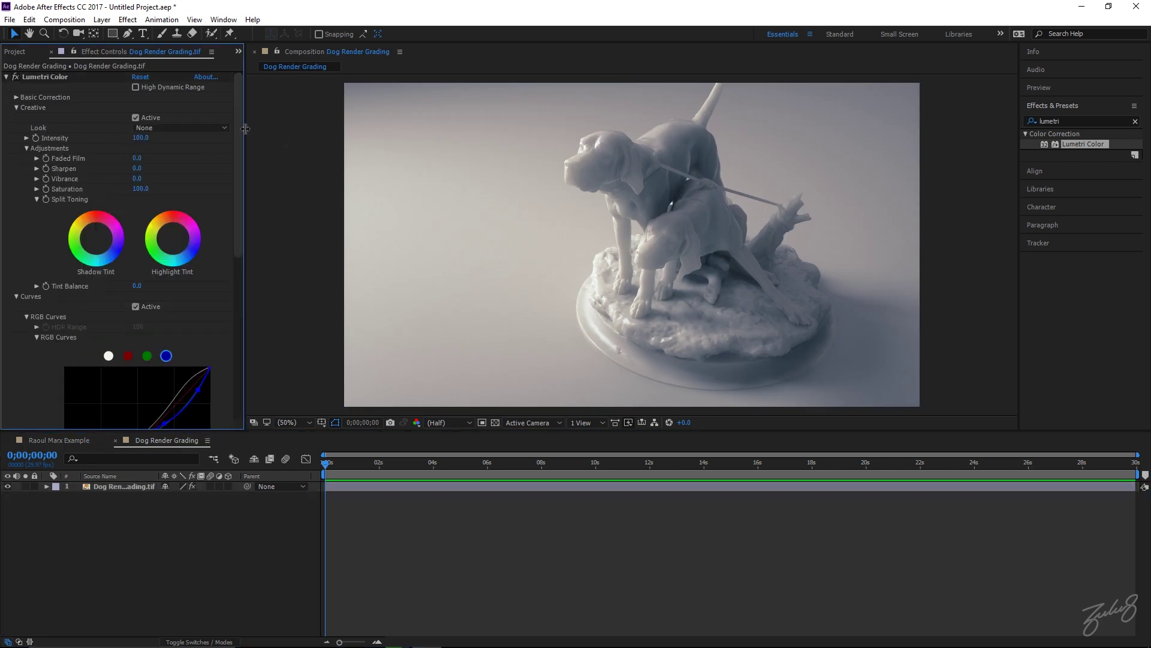
scroll(241, 128, down, 1)
scroll(243, 134, up, 1)
click(403, 637)
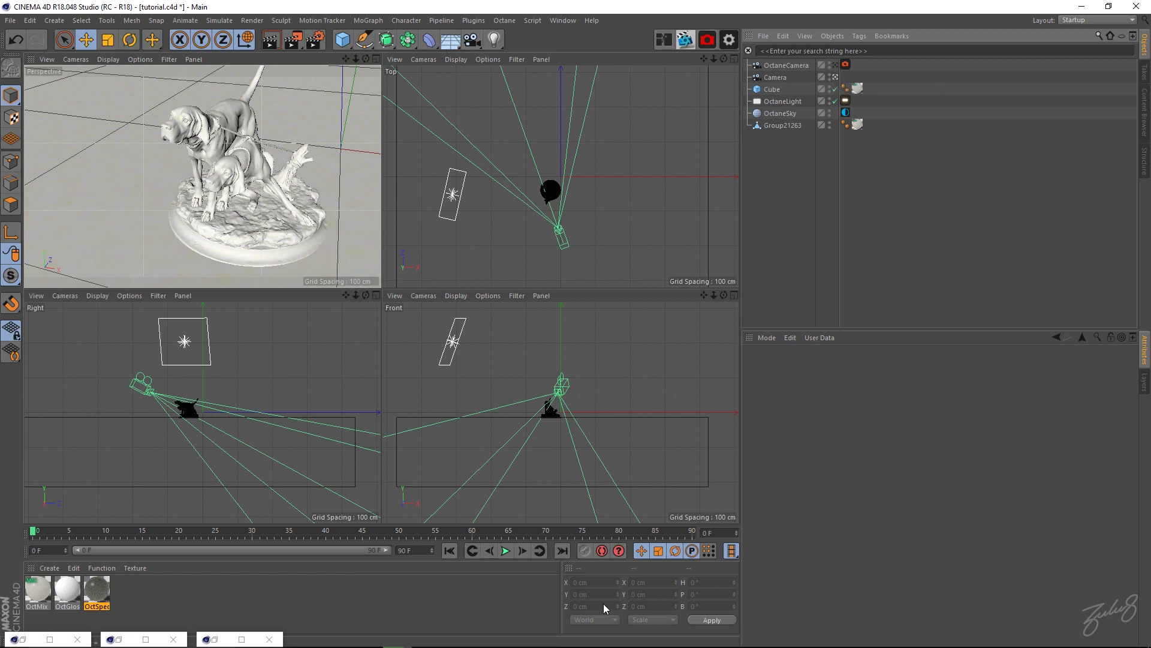
Step: Restore and shift the Cinema 4D window, widen the Object Manager name column, then minimize it
double_click(297, 7)
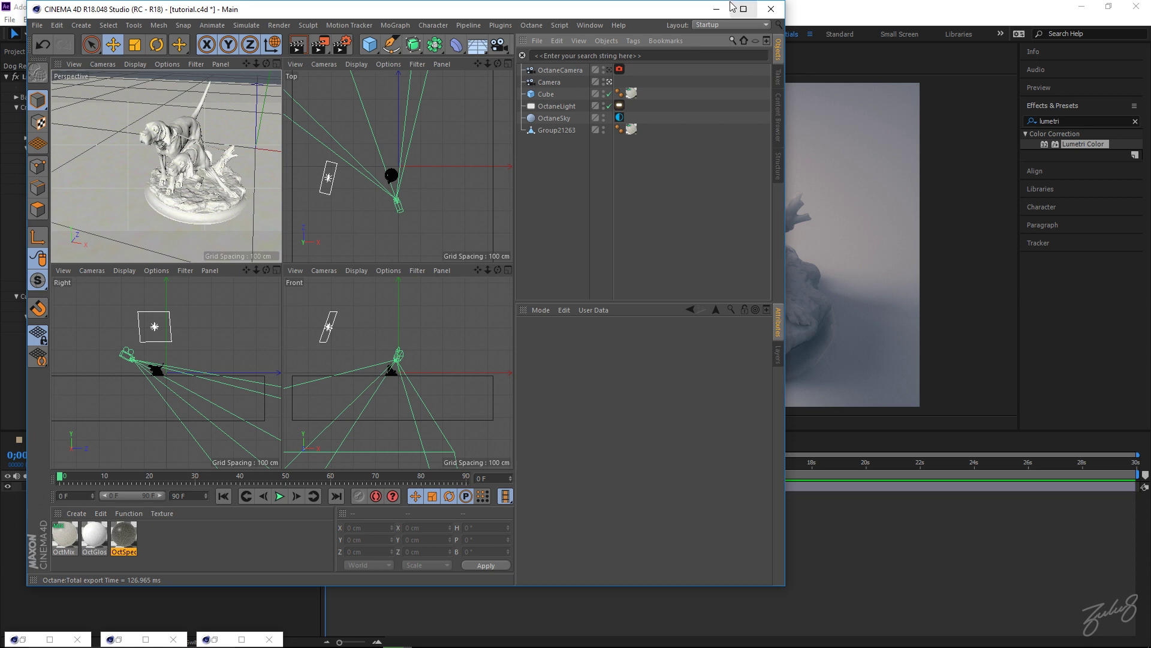
drag(620, 10, 632, 10)
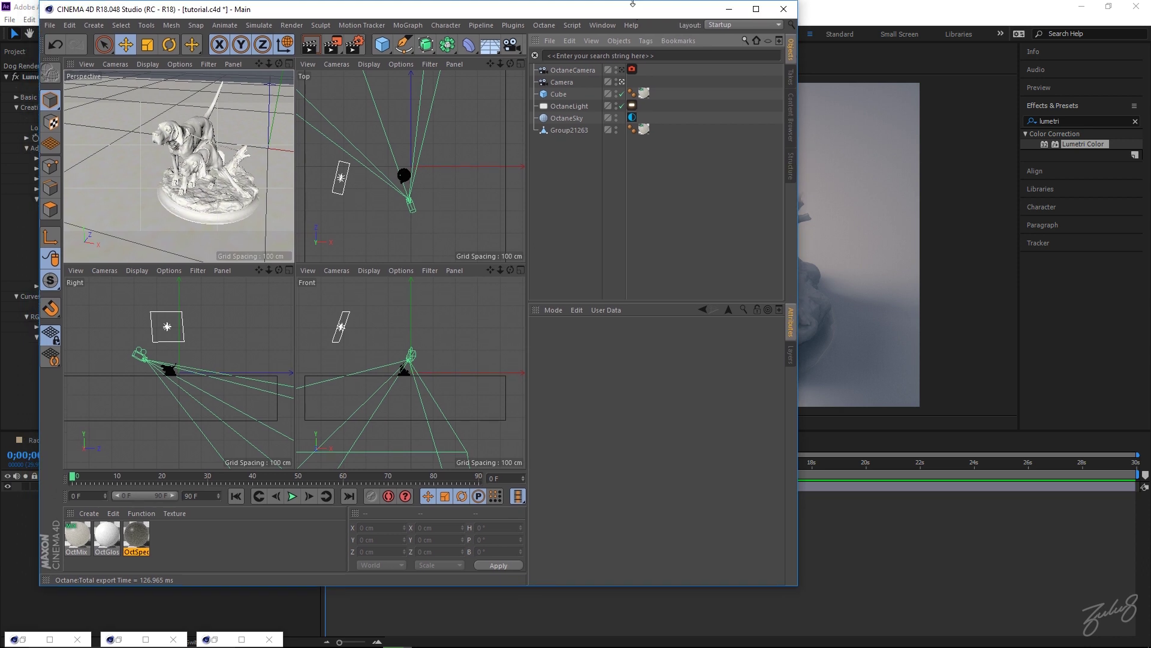
drag(624, 171, 663, 174)
click(730, 9)
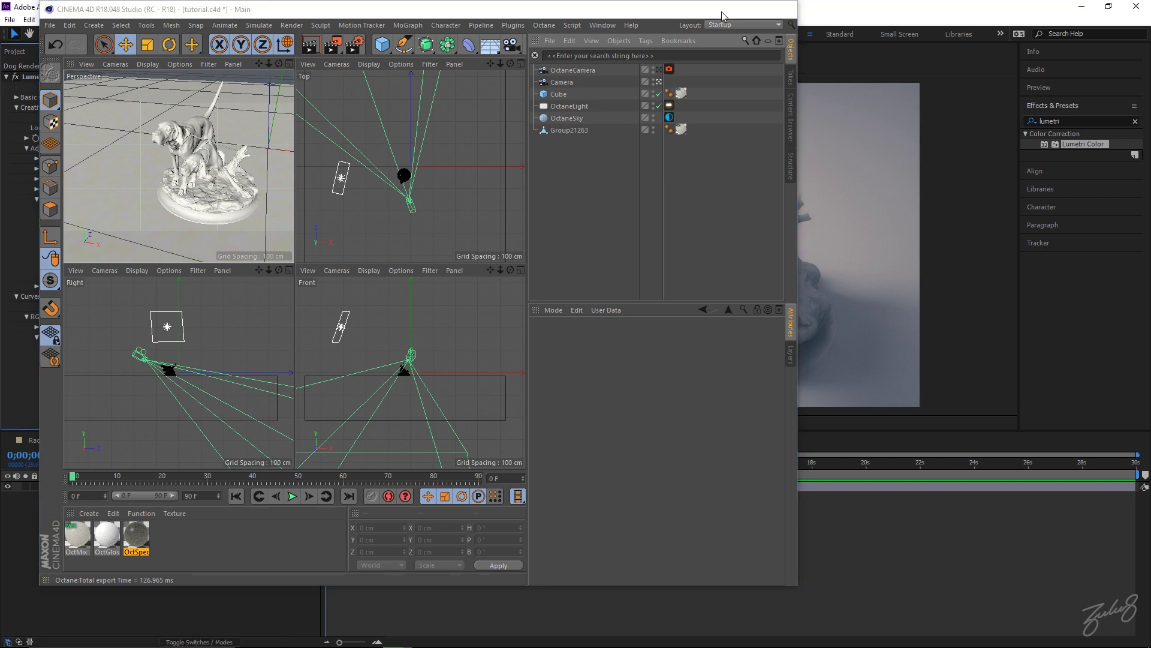
click(325, 473)
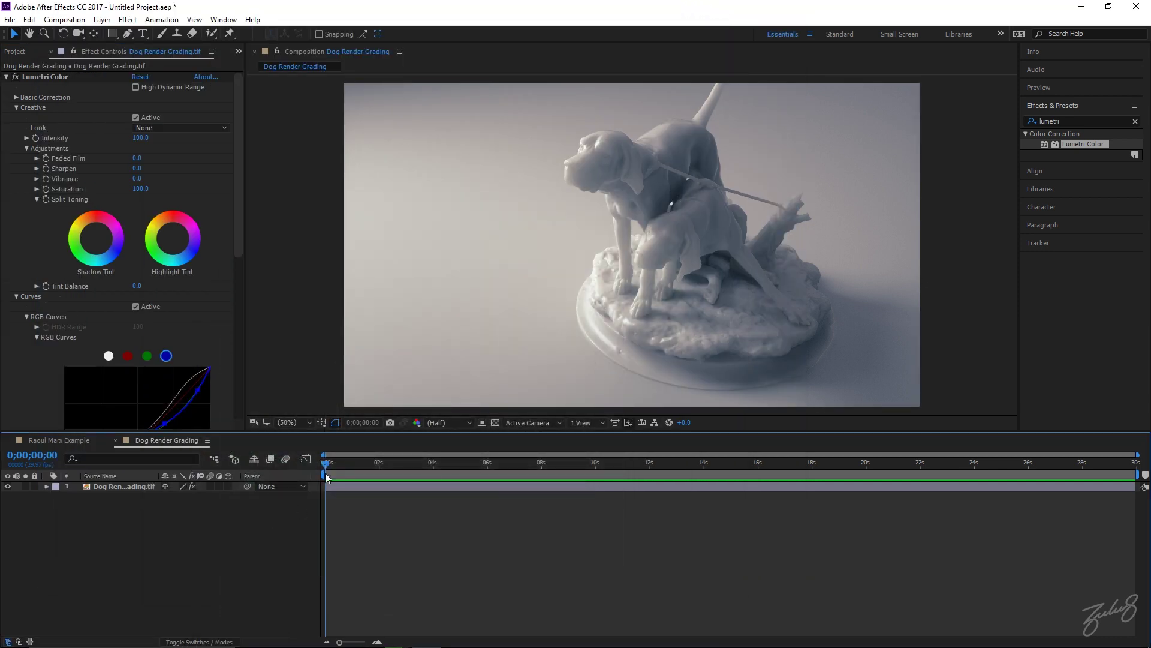